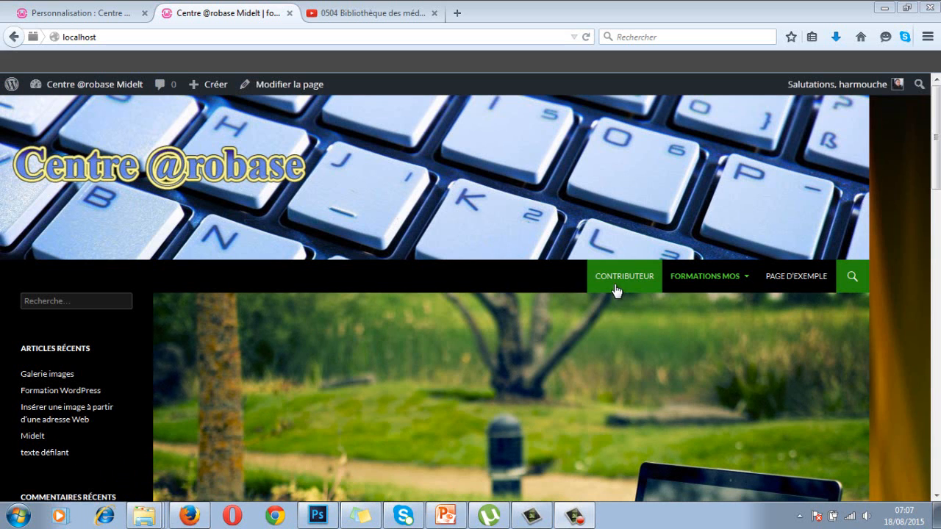
Step: Leave the theme customizer and open the menu management page in the site administration
mouse_move(711, 287)
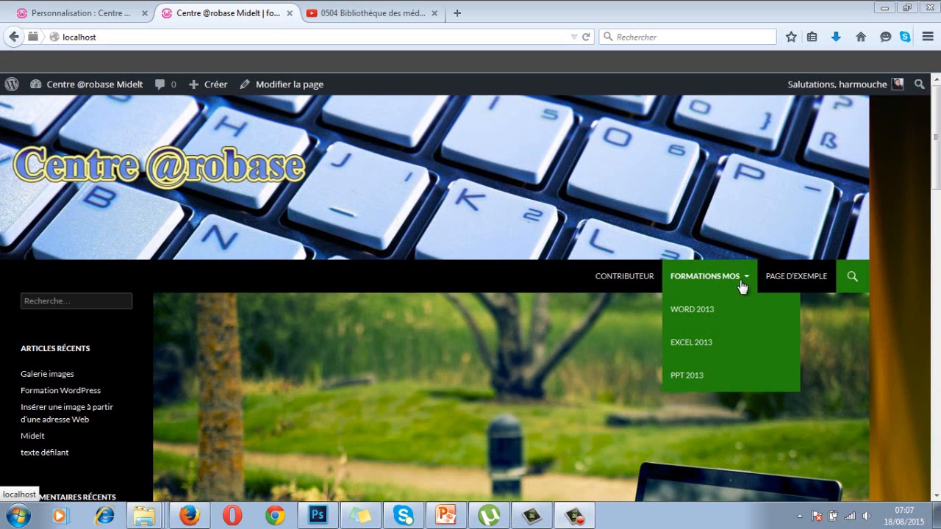
click(67, 14)
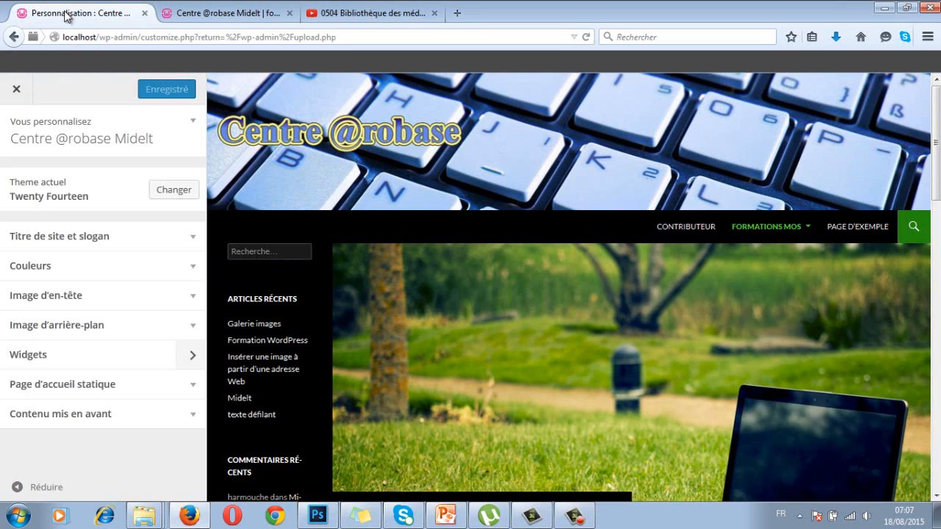
click(16, 89)
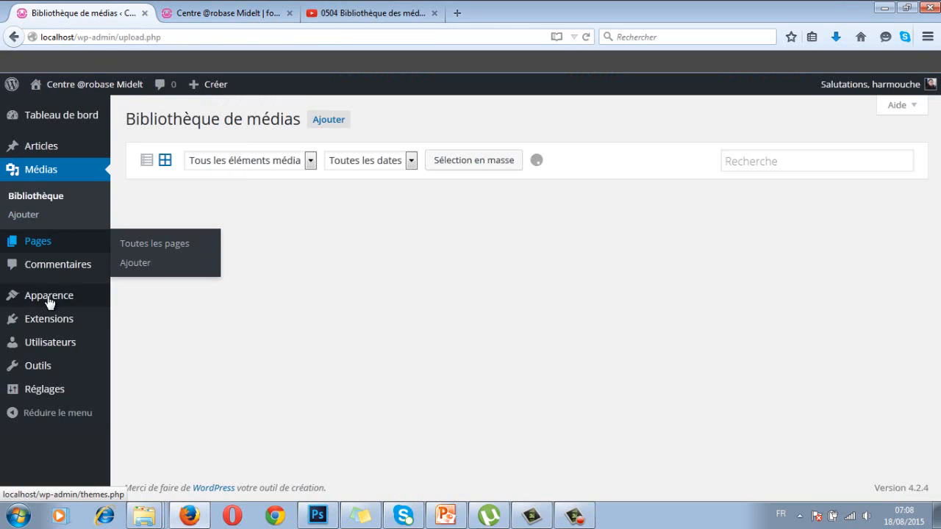
mouse_move(45, 302)
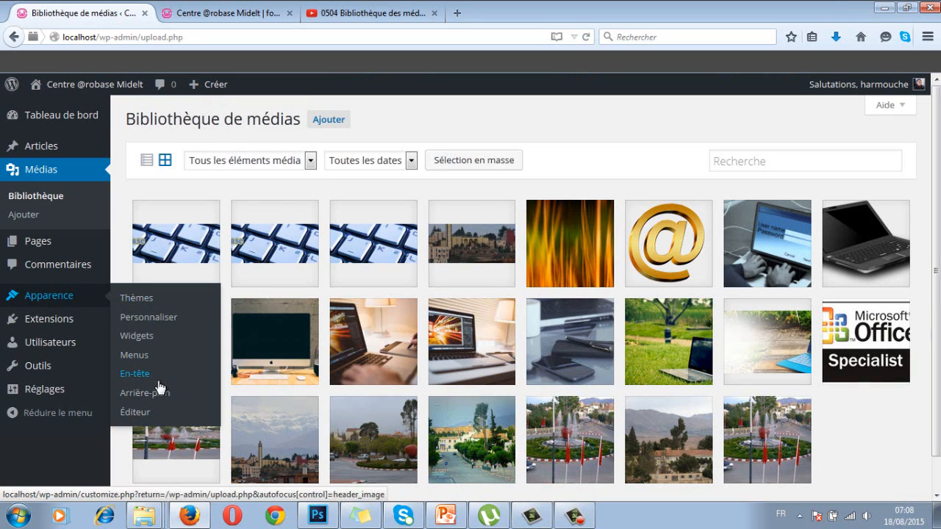
click(134, 356)
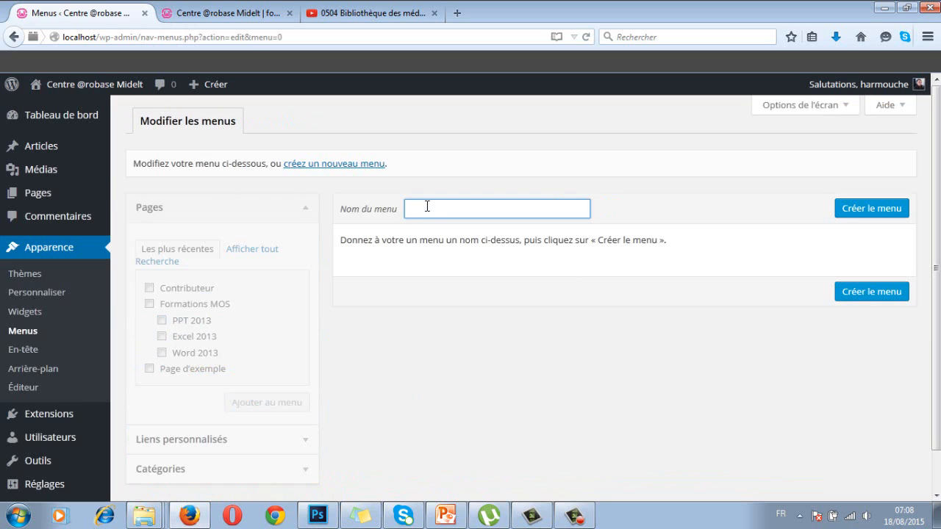
Step: Create a new navigation menu named "Menu 1"
text(Menu)
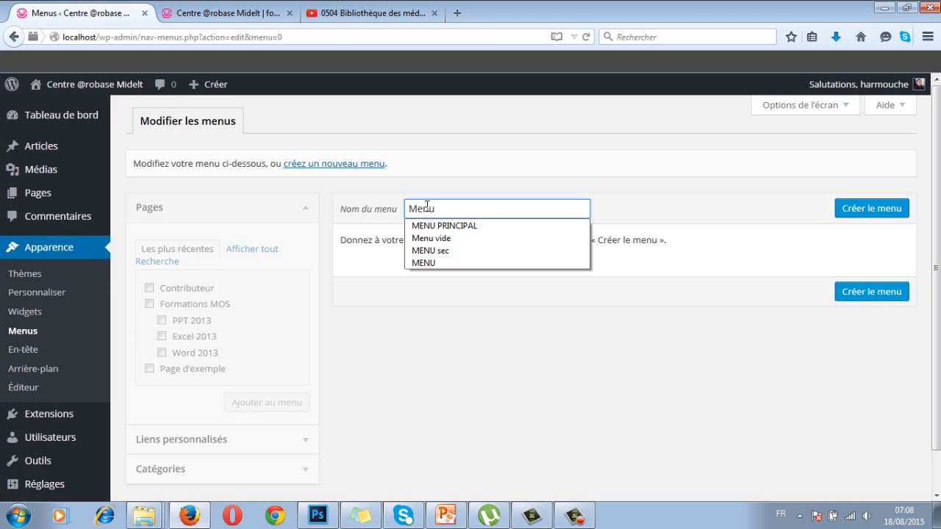
text(1)
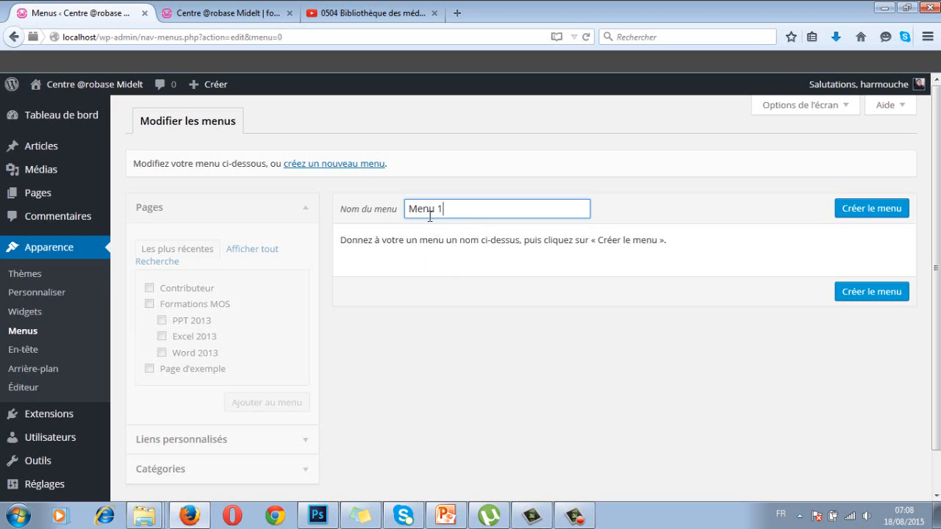
click(863, 208)
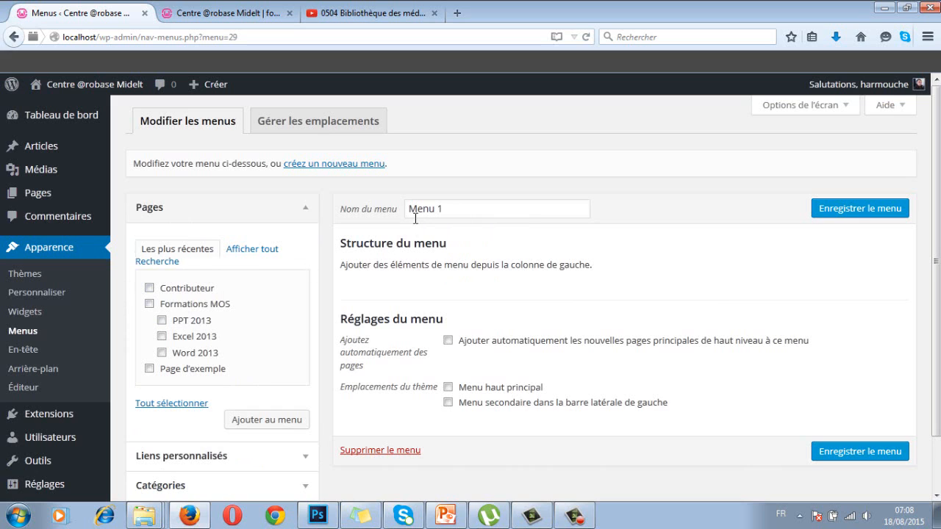
Step: Add the pages Contributeur, Formations MOS, PPT 2013, Excel 2013 and Word 2013 to Menu 1
click(150, 303)
click(161, 321)
click(162, 336)
click(162, 353)
click(149, 288)
click(266, 425)
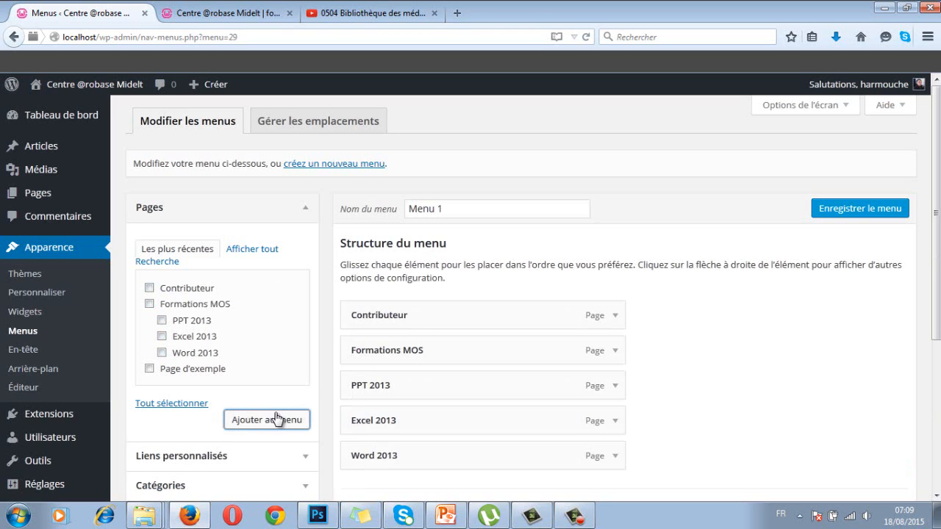
Step: Look at the custom link options, and add the Société category to Menu 1
scroll(292, 392, down, 2)
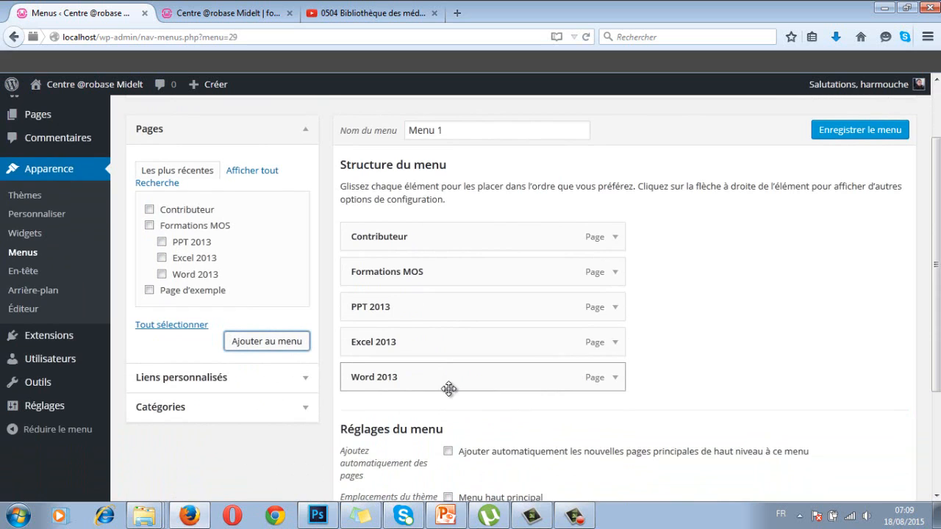
click(305, 380)
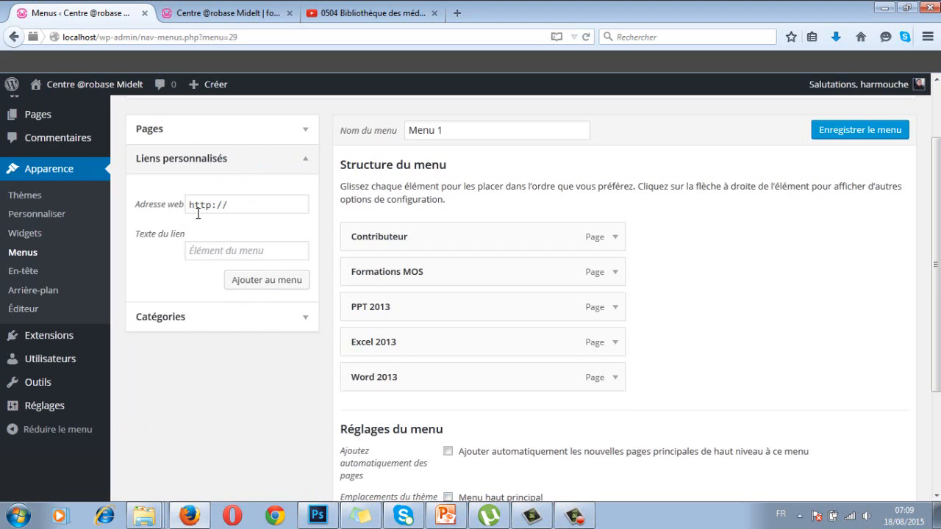
click(306, 160)
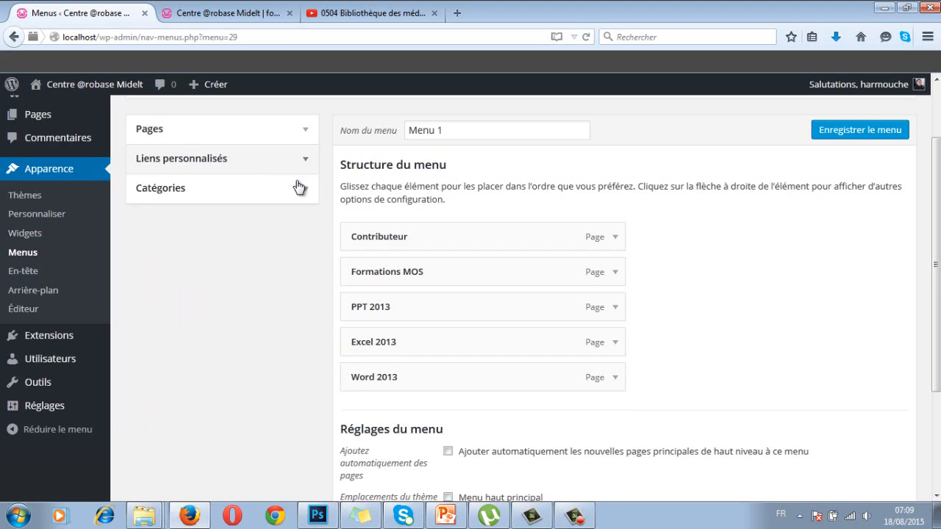
click(302, 192)
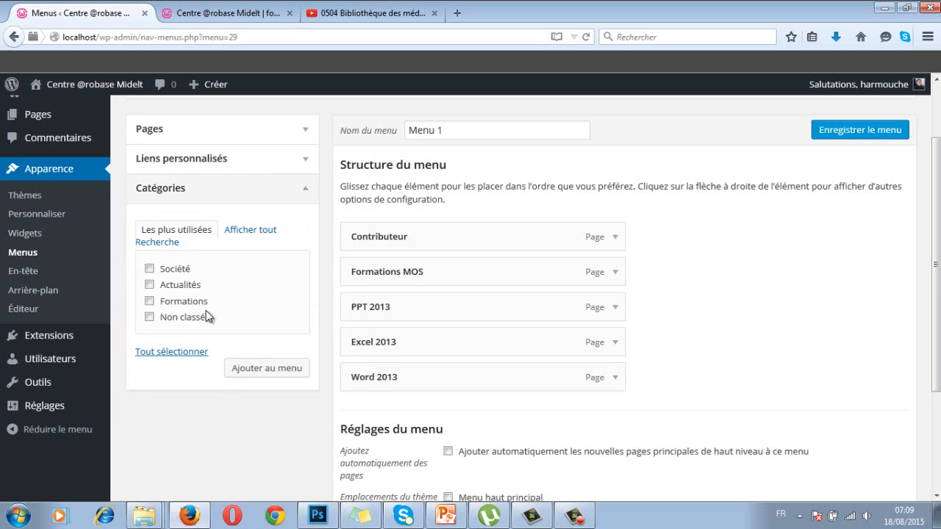
click(150, 269)
click(255, 367)
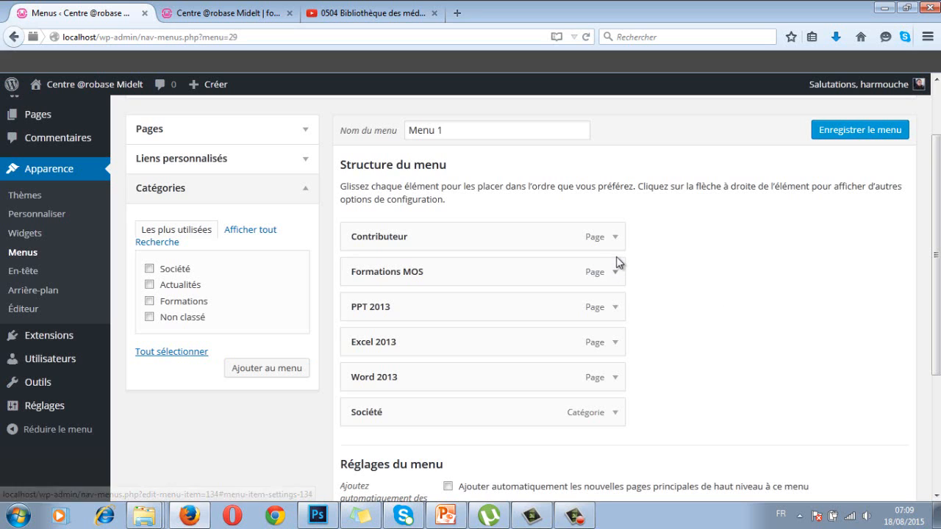
Step: Examine the menu settings and compare the available theme locations with the live site's header menu and left sidebar
drag(937, 255, 937, 258)
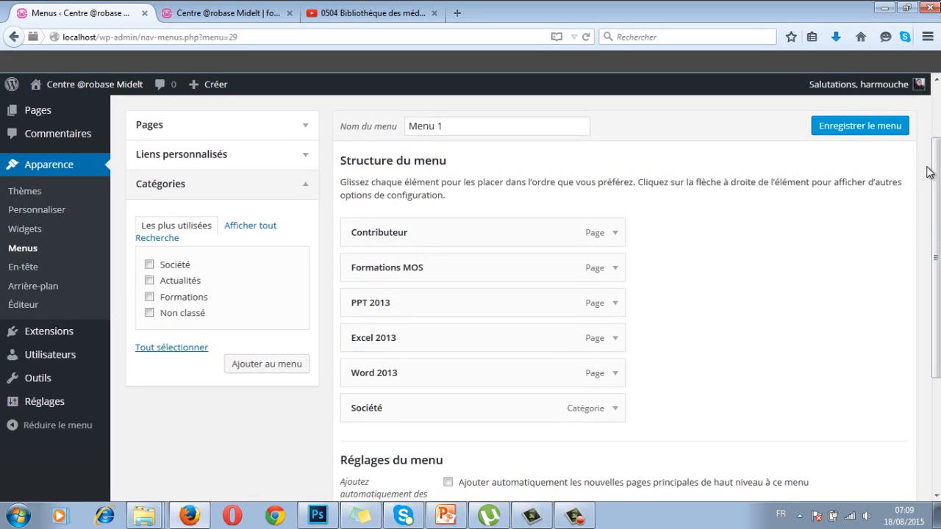
scroll(928, 172, down, 5)
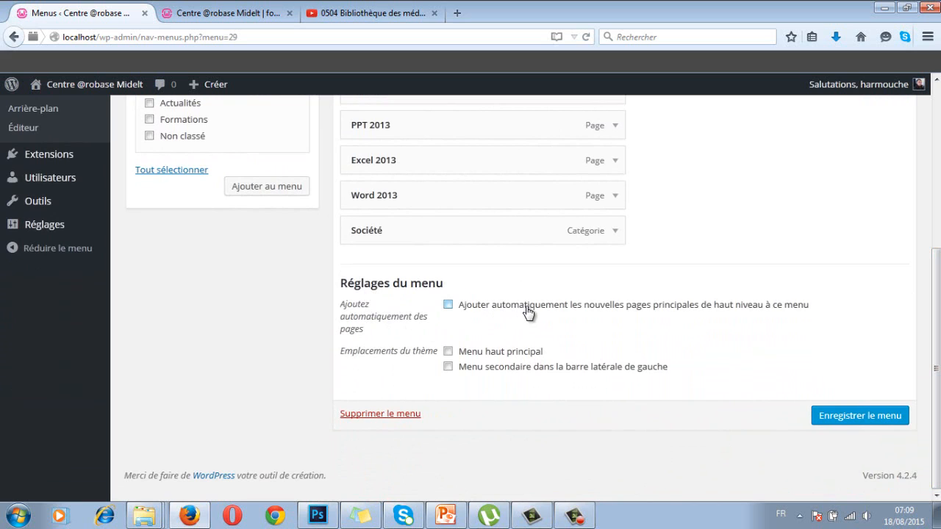
click(447, 306)
click(246, 13)
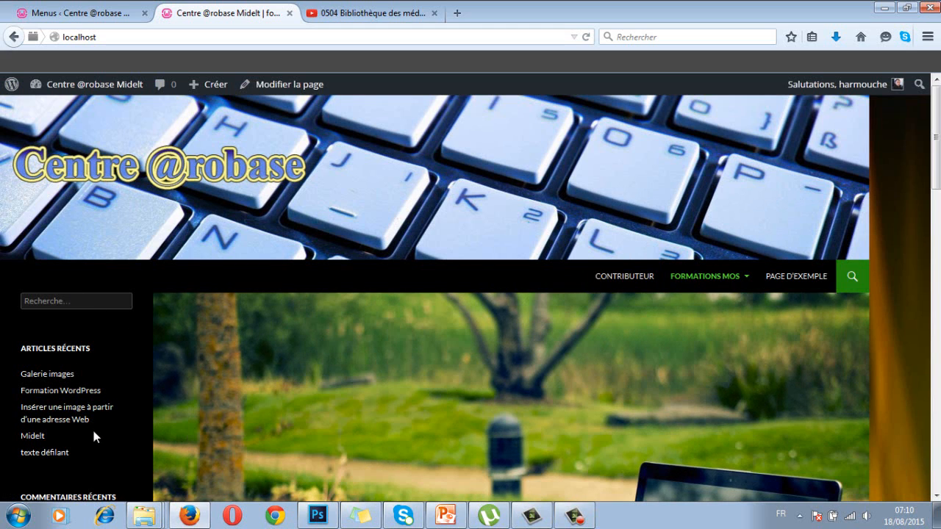
click(87, 13)
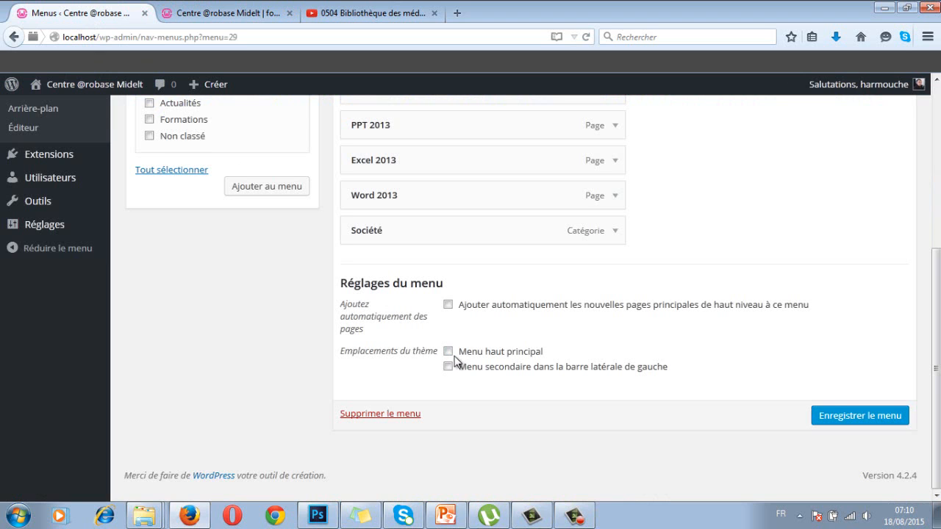
click(225, 12)
mouse_move(698, 279)
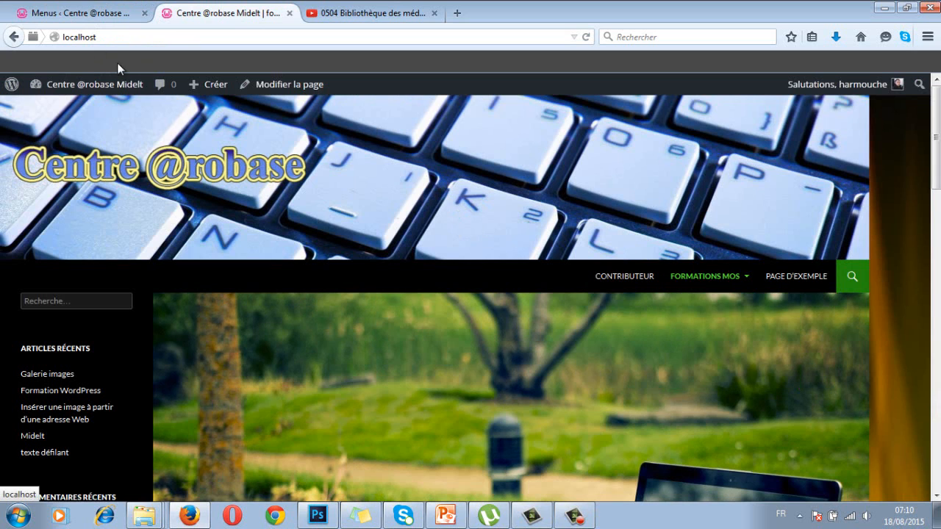
click(27, 12)
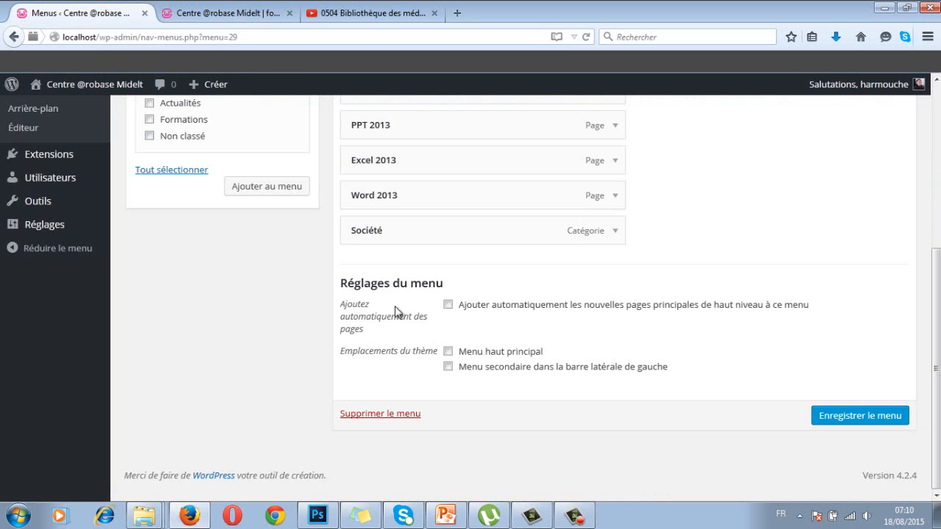
Step: Assign Menu 1 to "Menu secondaire dans la barre latérale de gauche", save it and reload the live site to check it
click(448, 366)
click(827, 420)
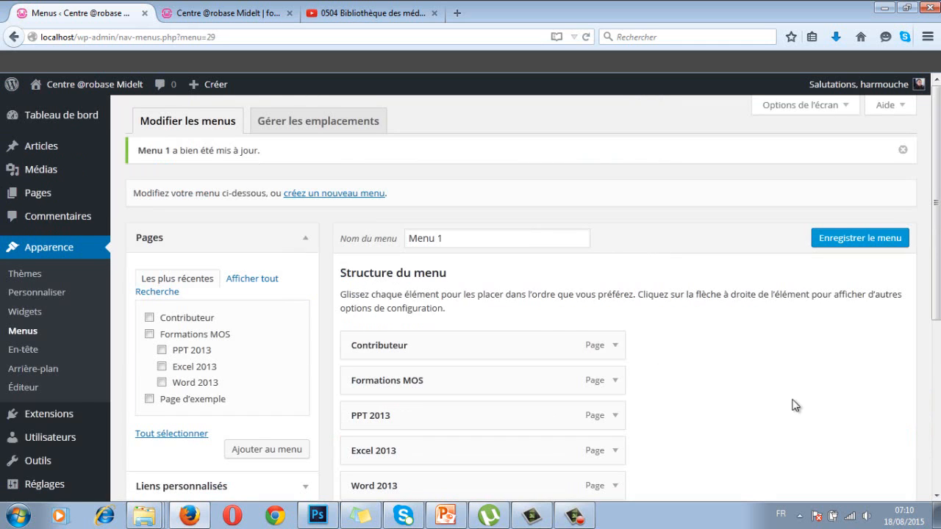
click(243, 13)
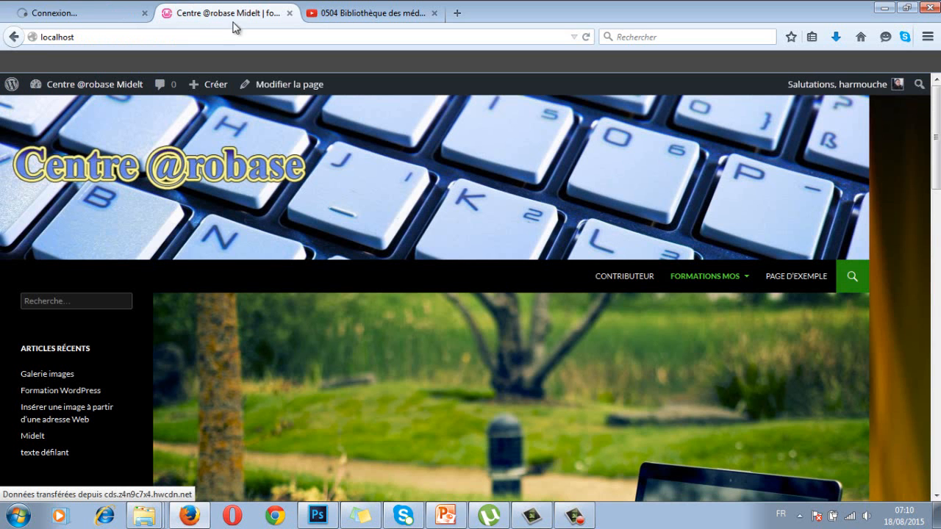
click(185, 37)
key(Return)
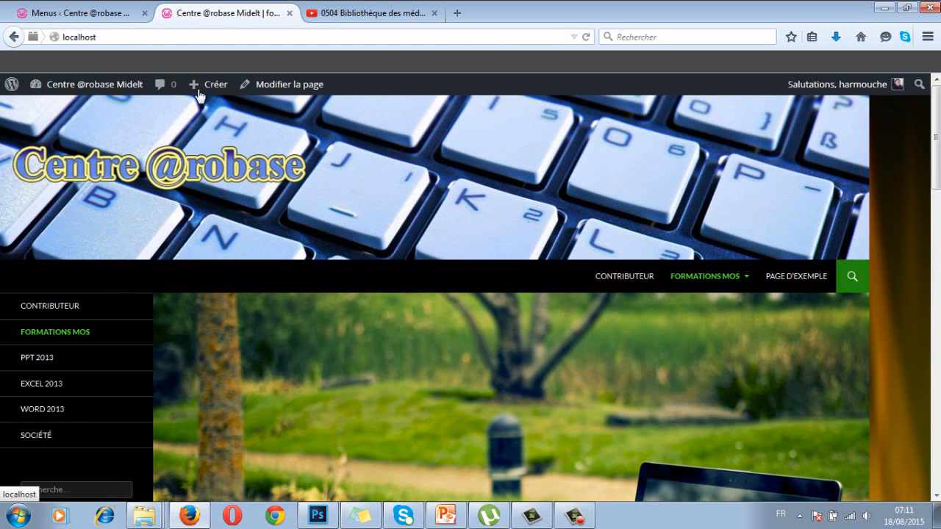
Step: Move the Société item to the first place in the Menu 1 structure, above Contributeur
click(88, 13)
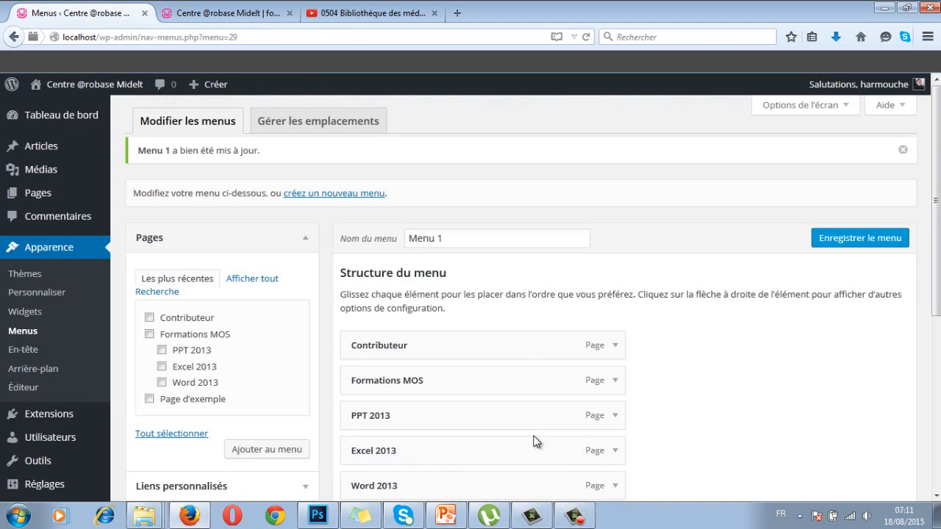
scroll(524, 402, down, 1)
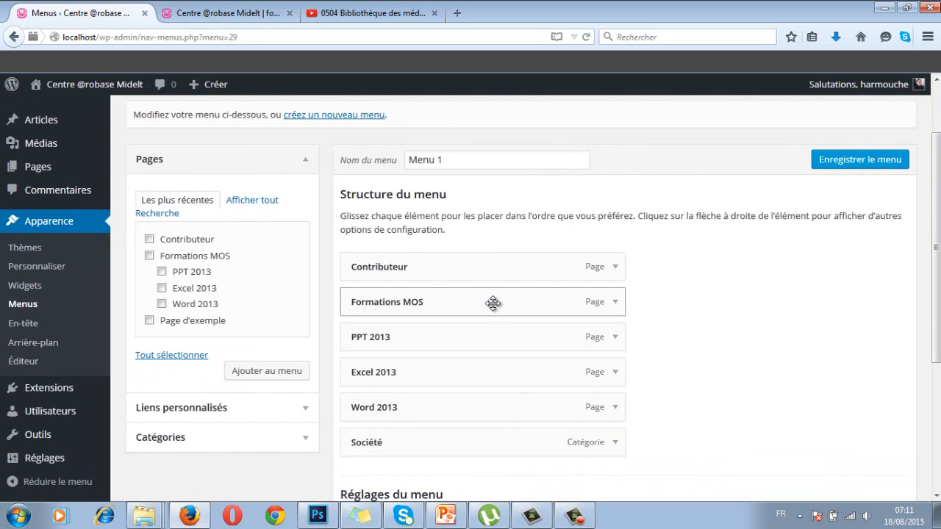
scroll(502, 323, down, 2)
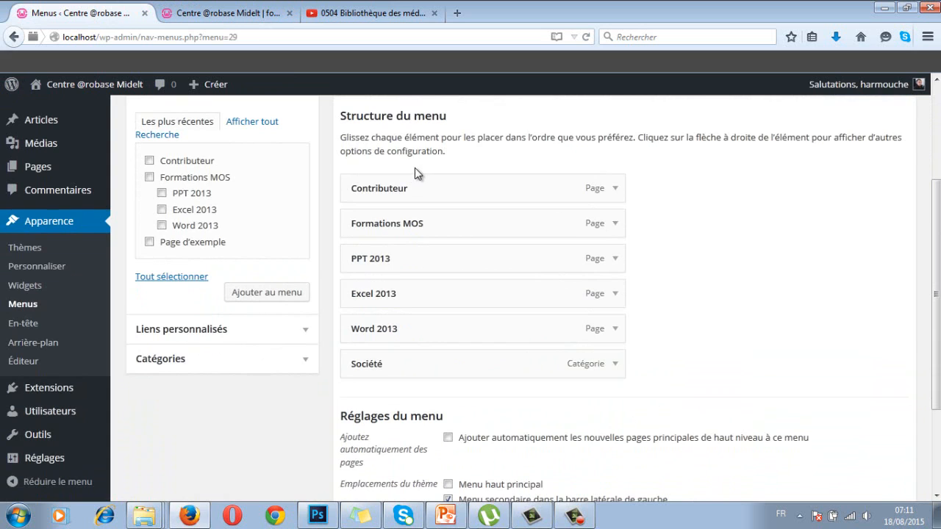
drag(454, 367, 456, 191)
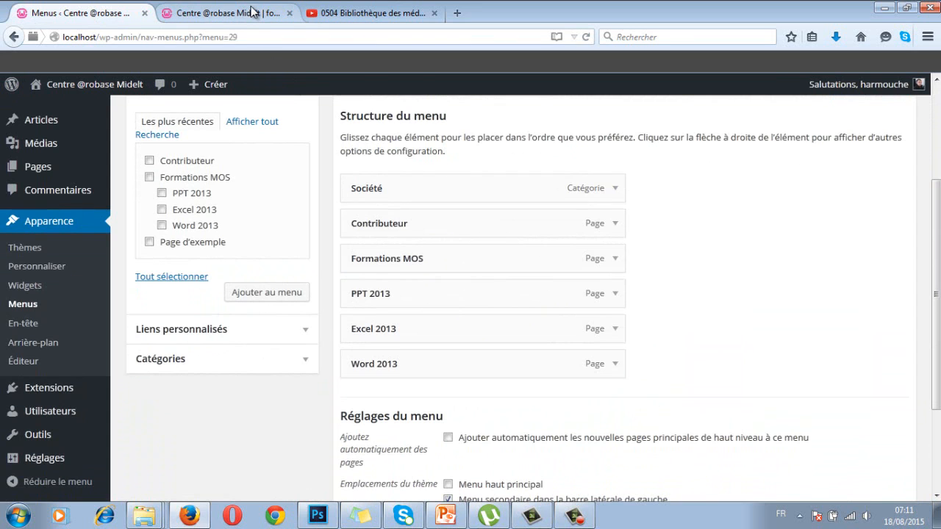
Step: Reload the live site to check the item order of the sidebar menu, and return to the menu editor
click(231, 13)
click(203, 34)
key(Return)
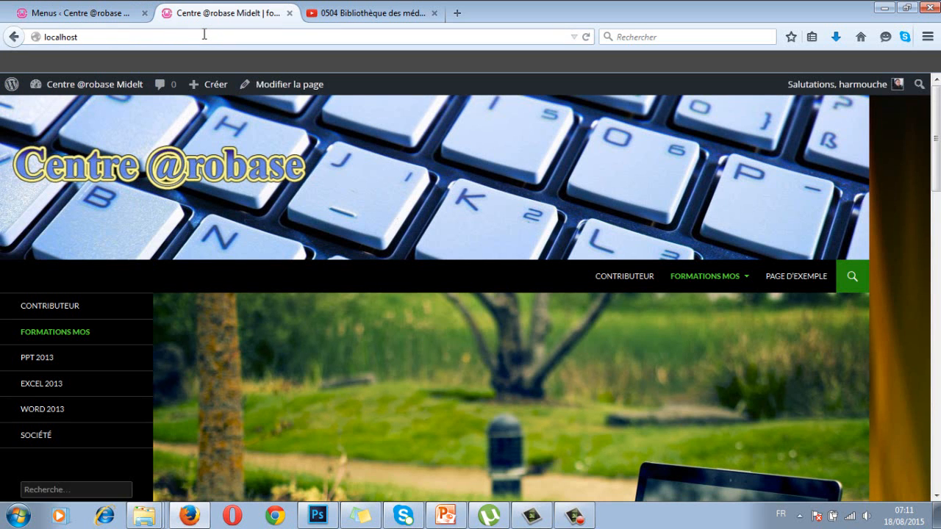
click(120, 318)
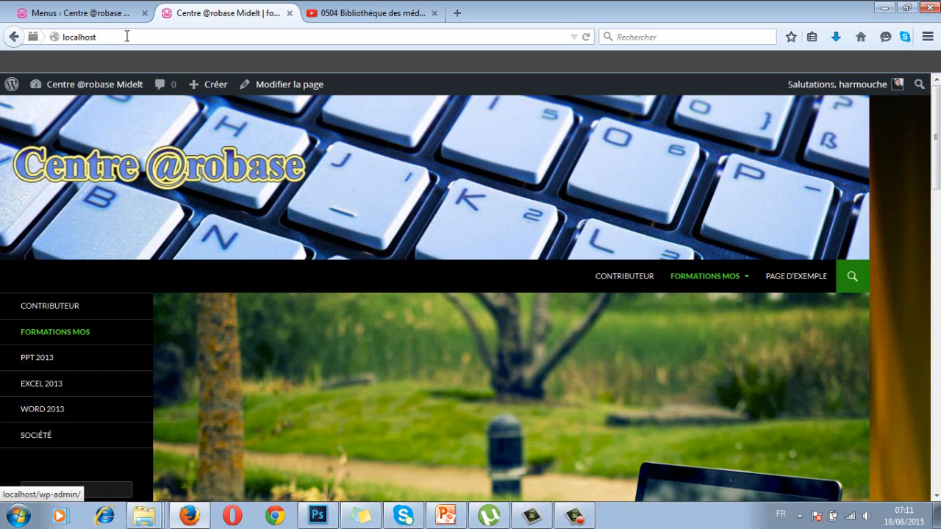
click(108, 15)
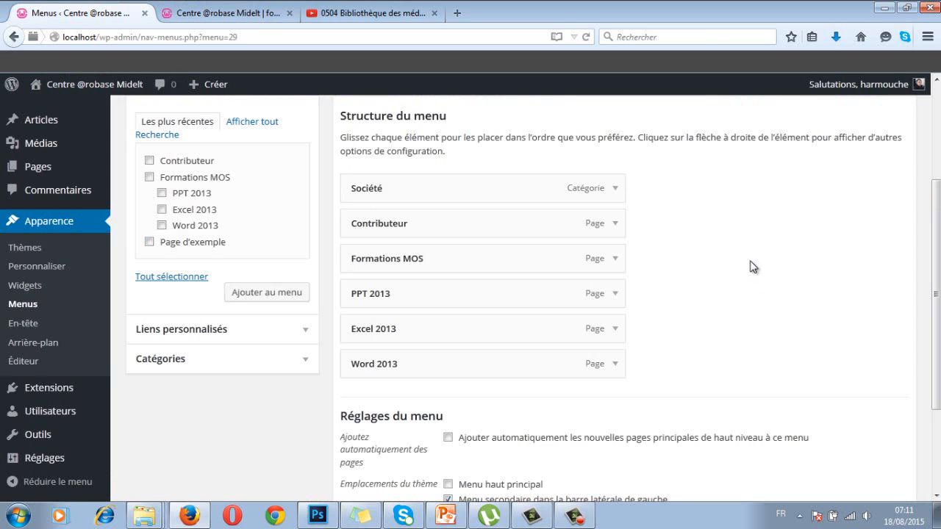
Step: Save the reordered Menu 1 and refresh the live site to check its sidebar menu, returning to the menu editor
scroll(753, 266, down, 3)
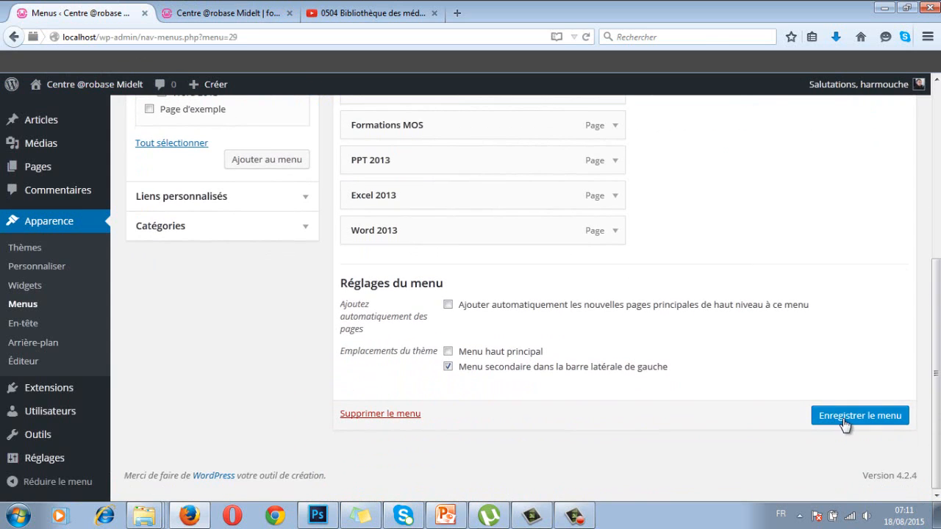
click(827, 414)
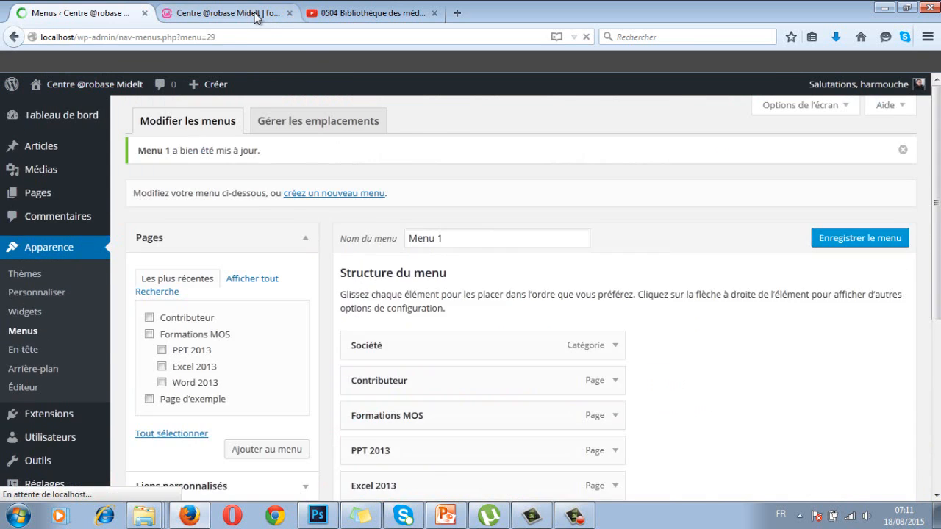
click(256, 17)
click(104, 34)
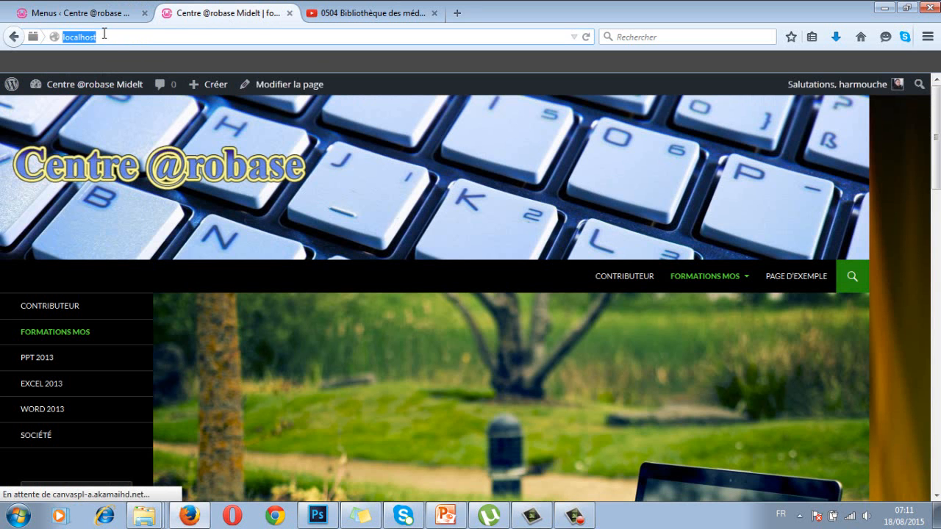
key(Return)
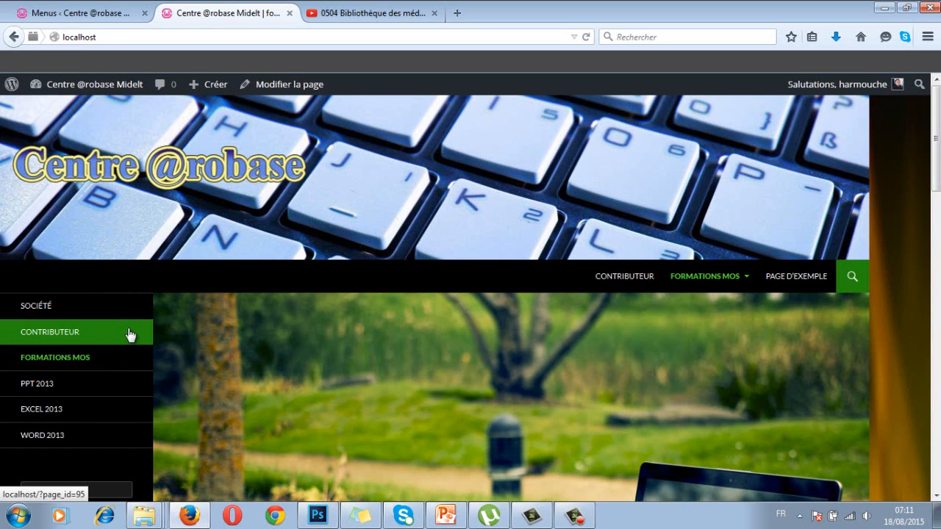
click(106, 13)
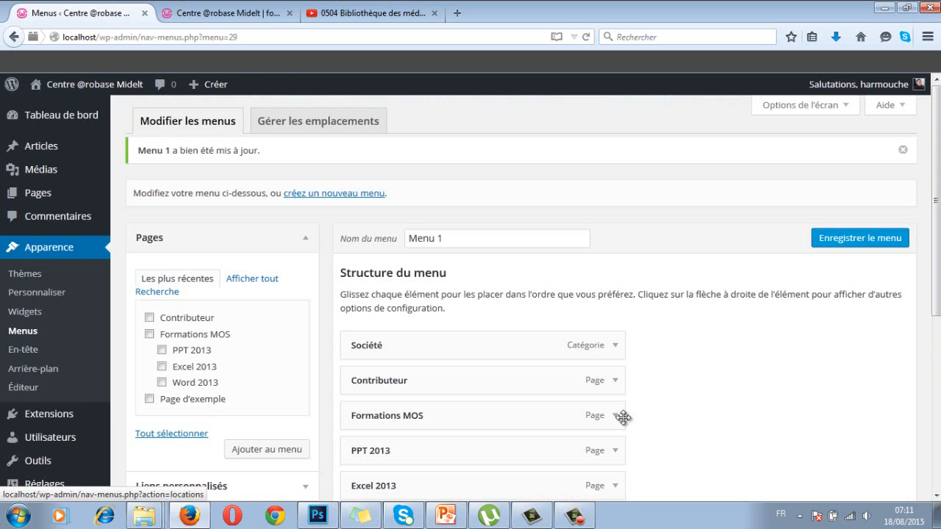
Step: Examine the settings of the Société item in the Menu 1 structure, and close them without changes
scroll(612, 305, down, 3)
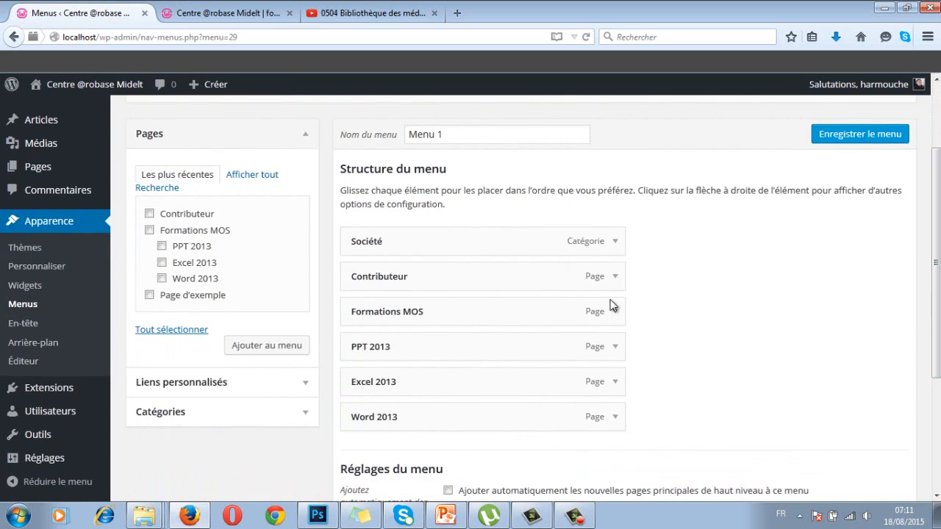
click(615, 243)
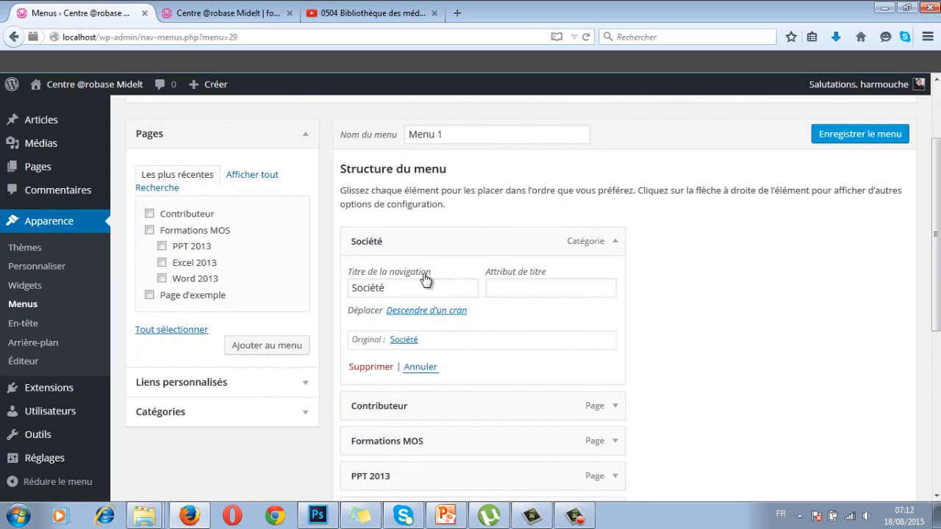
click(394, 288)
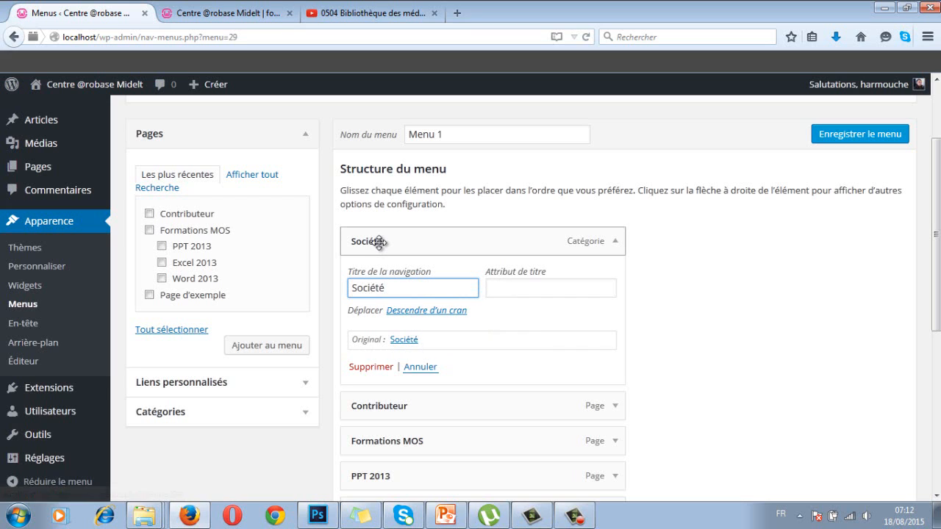
click(417, 366)
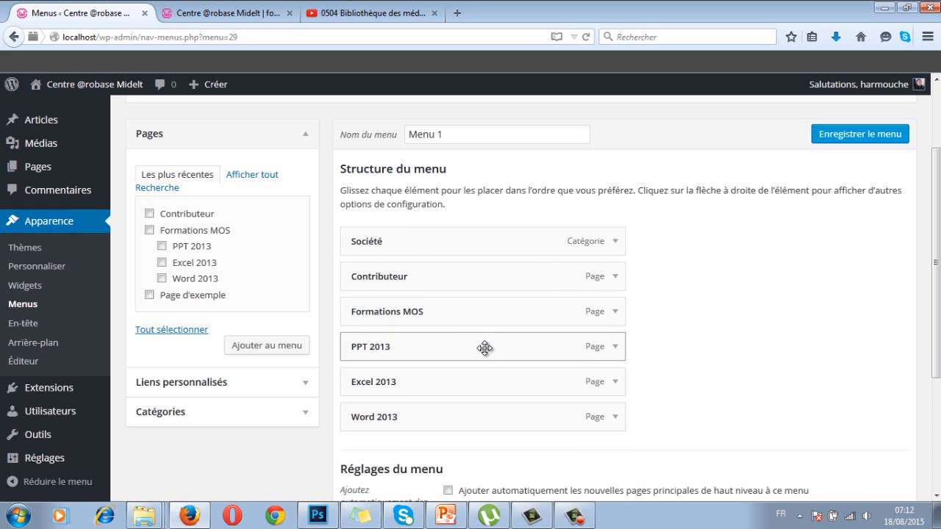
Step: Check the sidebar menu on the live site, and nest PPT 2013, Excel 2013 and Word 2013 under Formations MOS in Menu 1
click(220, 13)
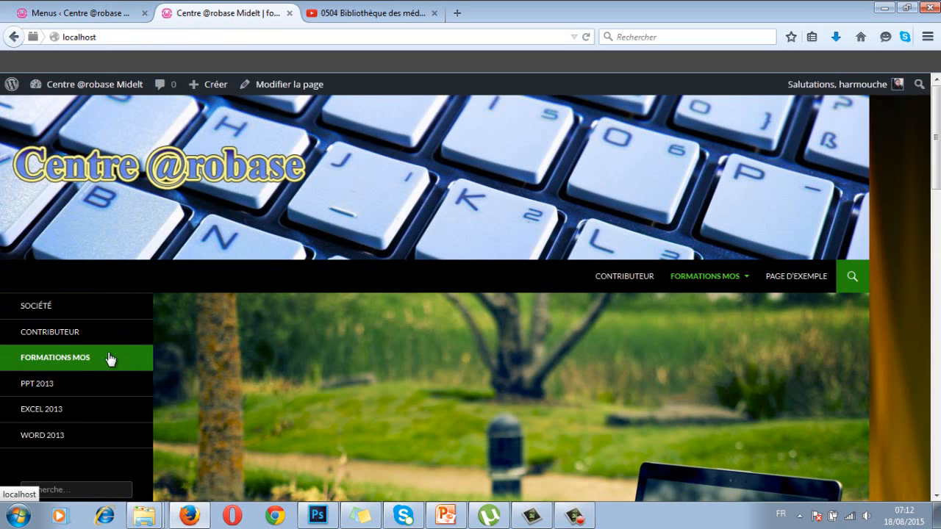
click(88, 14)
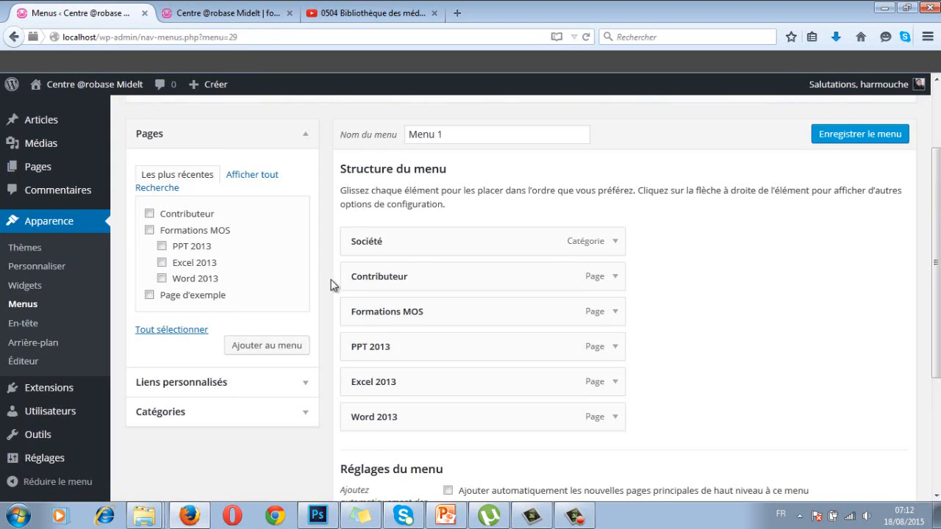
scroll(331, 284, down, 2)
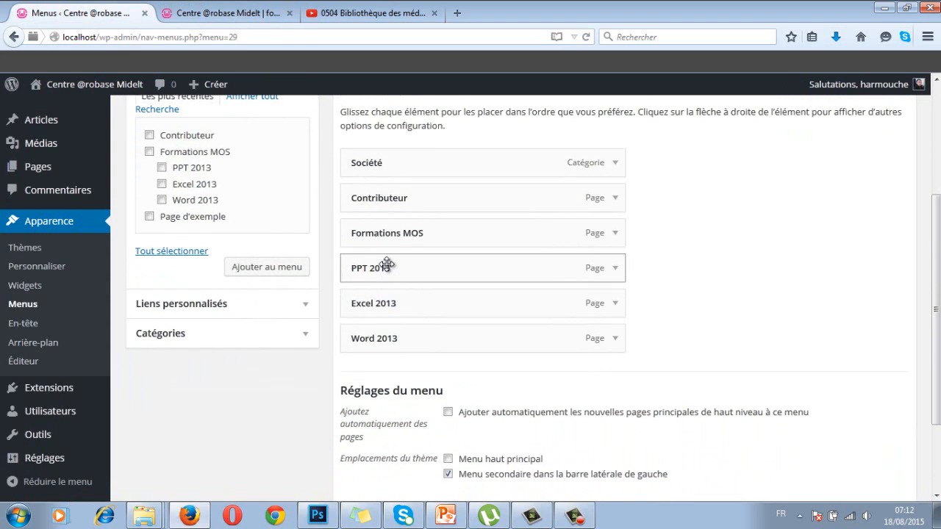
drag(387, 263, 411, 265)
drag(391, 302, 414, 300)
drag(387, 337, 414, 339)
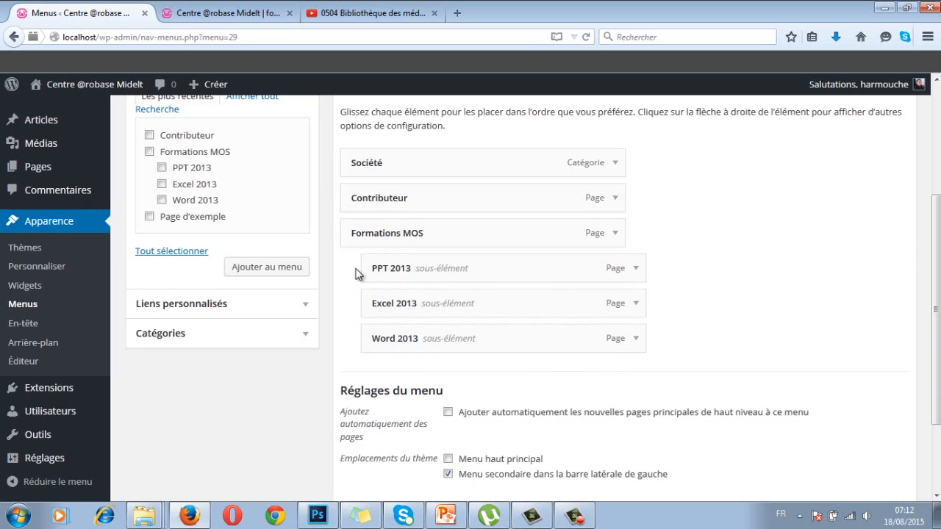
Step: Save Menu 1 and reload the live site to check the Formations MOS submenu in the sidebar, returning to the menu editor
scroll(873, 441, down, 3)
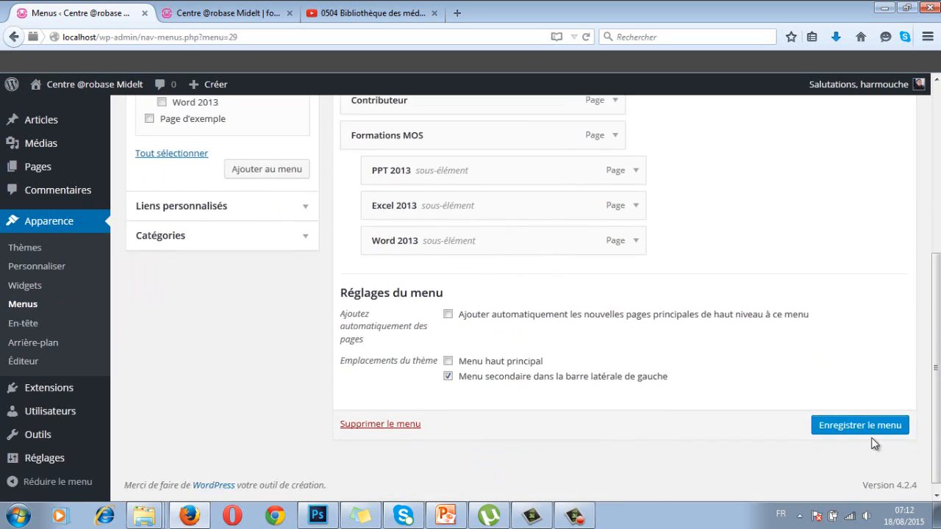
click(860, 416)
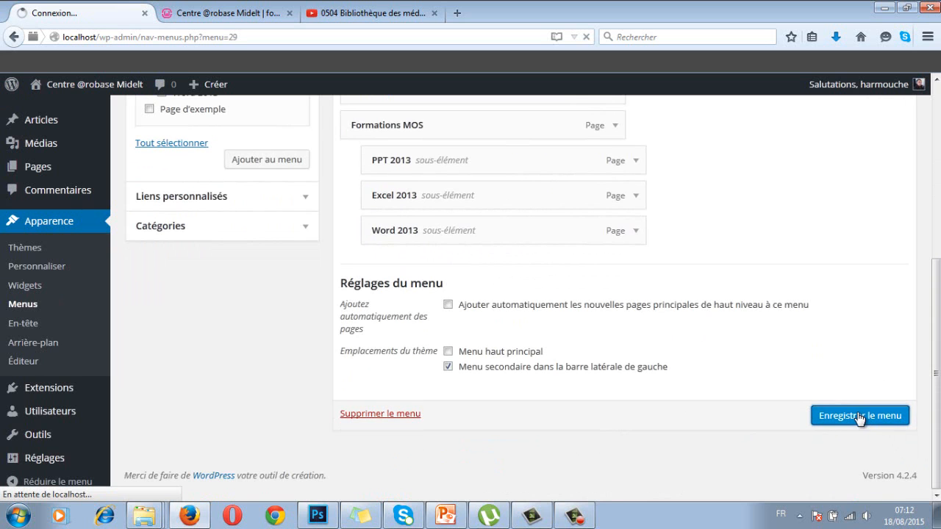
click(242, 15)
click(110, 35)
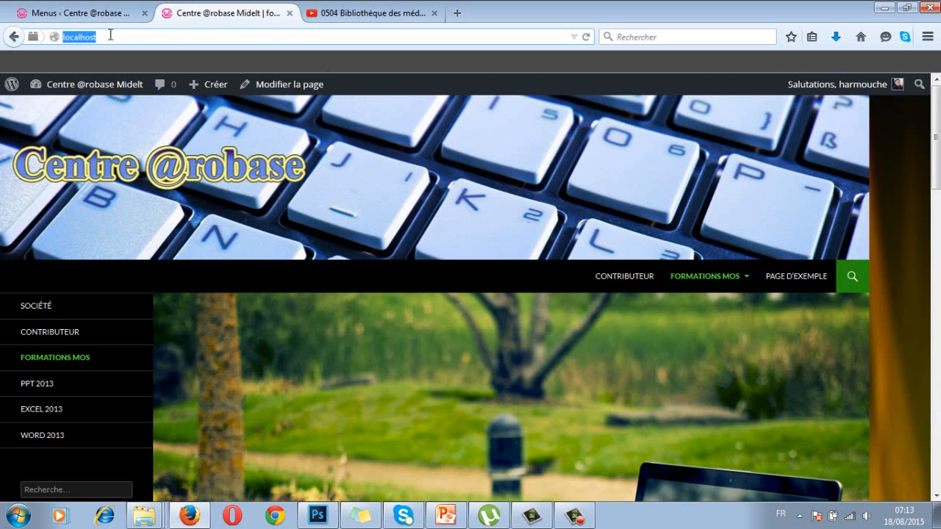
key(Return)
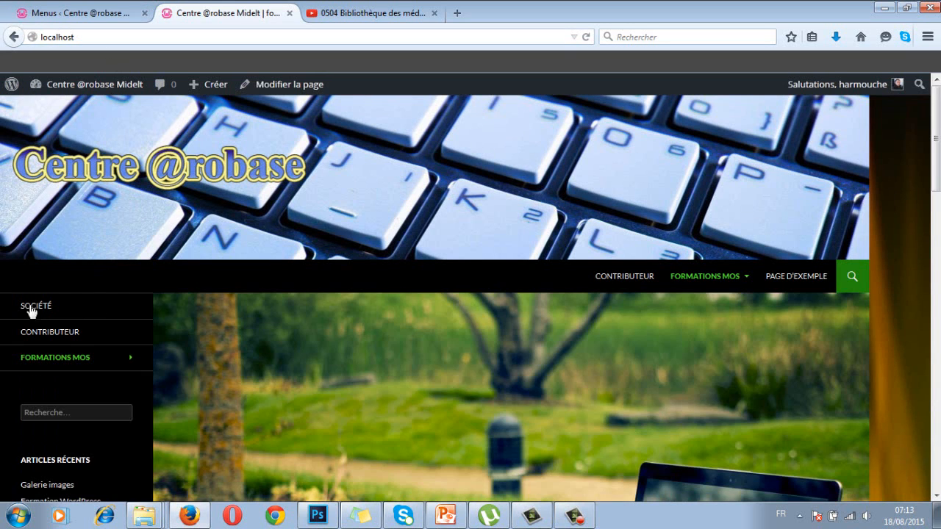
mouse_move(59, 360)
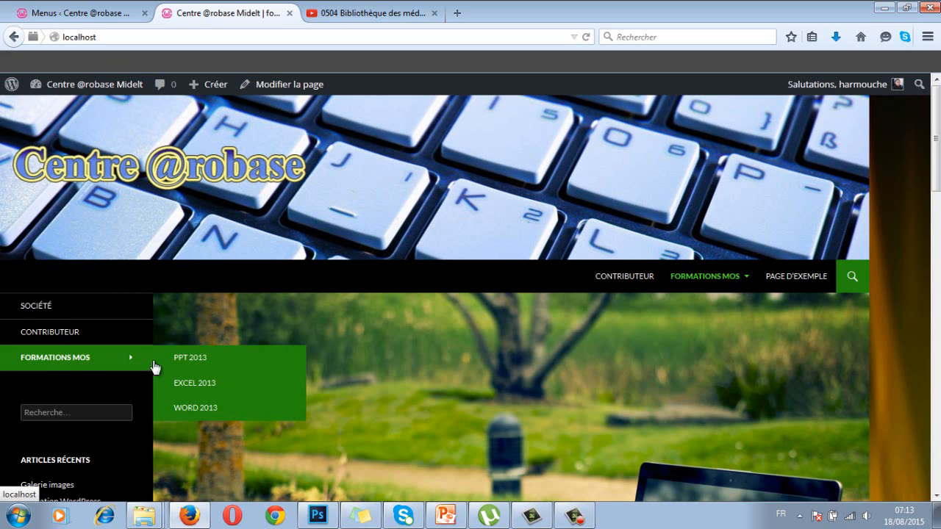
click(110, 361)
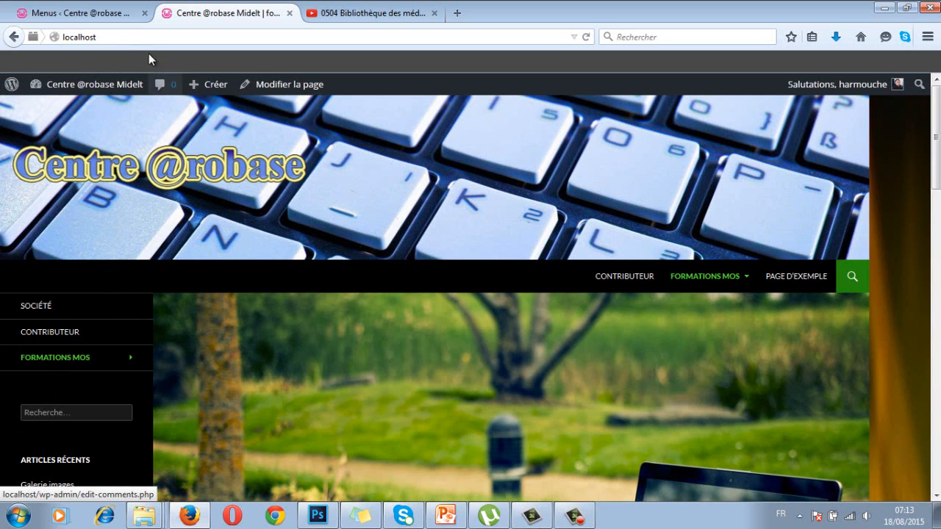
click(103, 14)
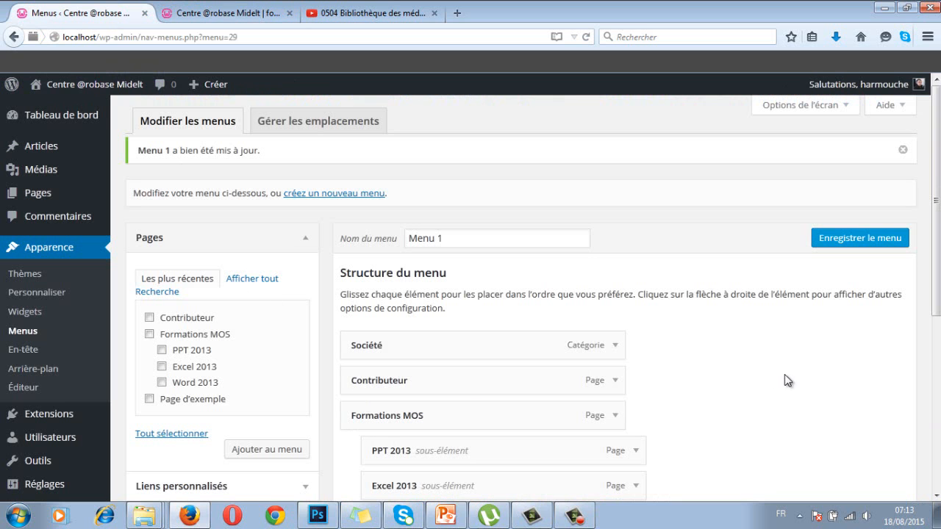
Step: Switch Menu 1's theme location from "Menu secondaire dans la barre latérale de gauche" to "Menu haut principal" and save the menu
scroll(932, 250, down, 4)
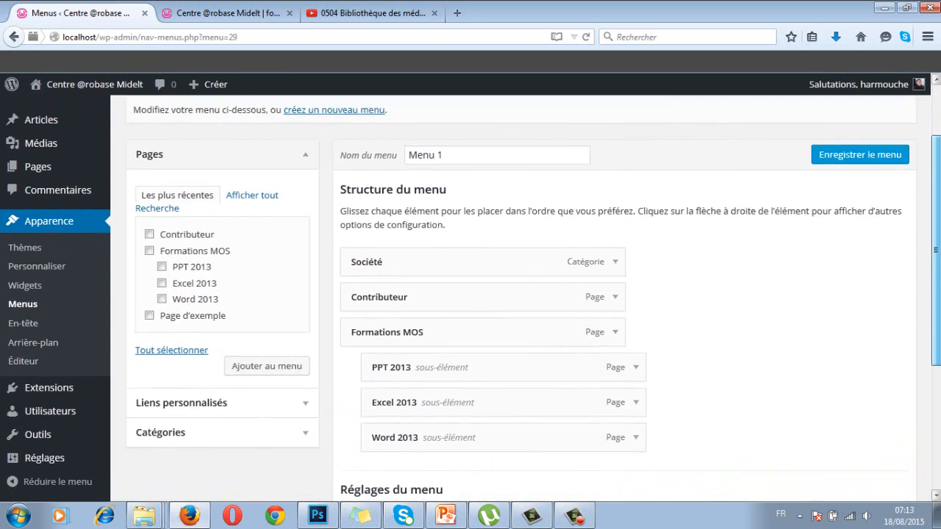
scroll(612, 368, down, 2)
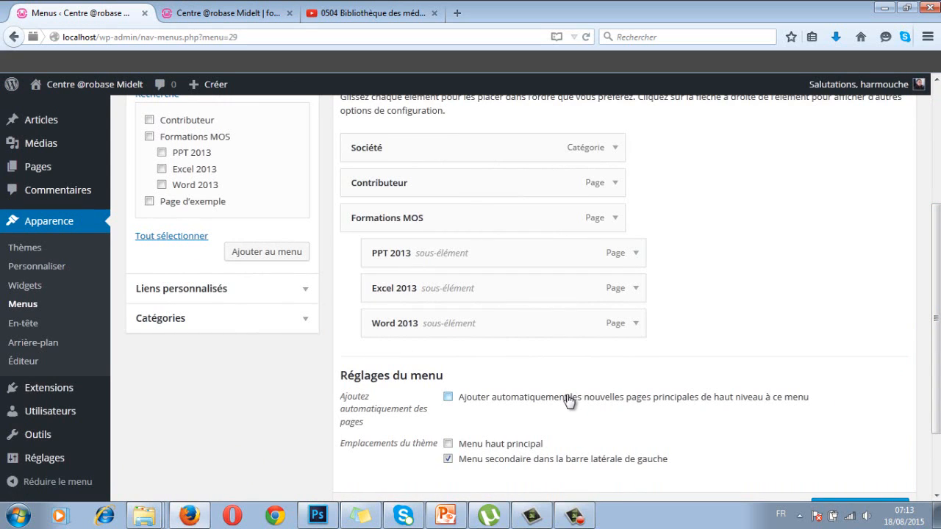
click(447, 444)
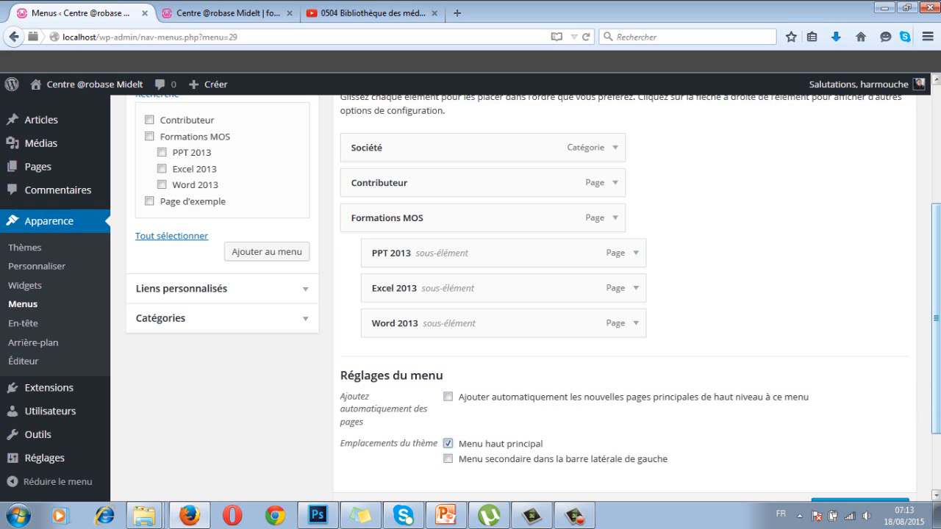
scroll(937, 361, down, 2)
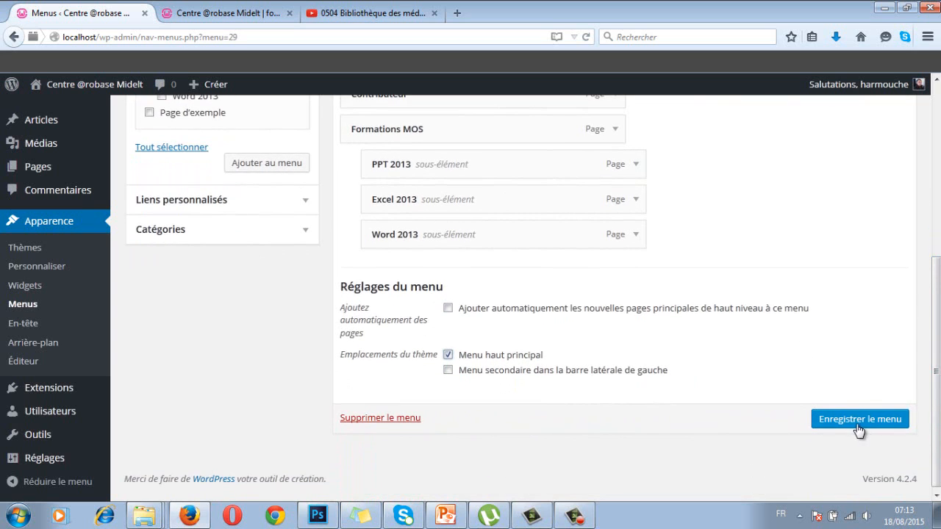
click(854, 425)
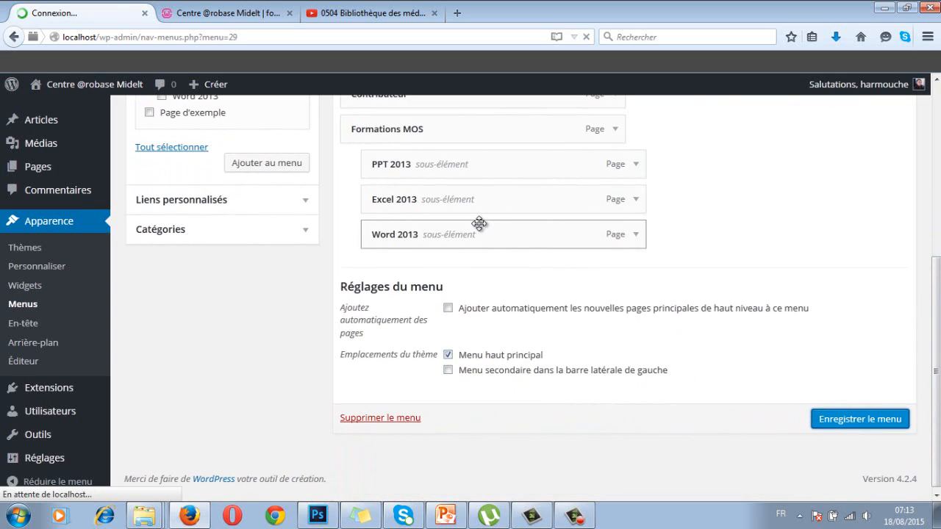
Step: Reload the live site to check the main top menu and its Formations MOS submenu, and return to the menu editor
click(228, 13)
click(198, 33)
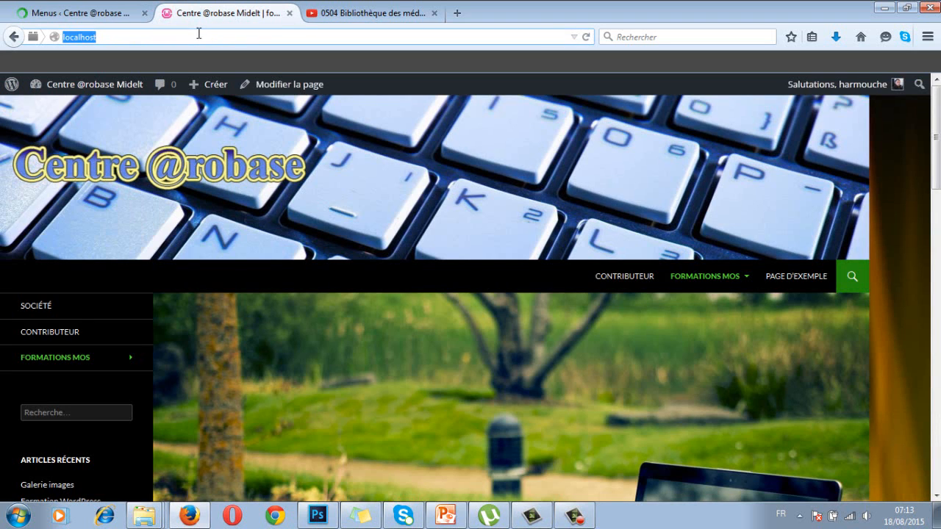
key(Return)
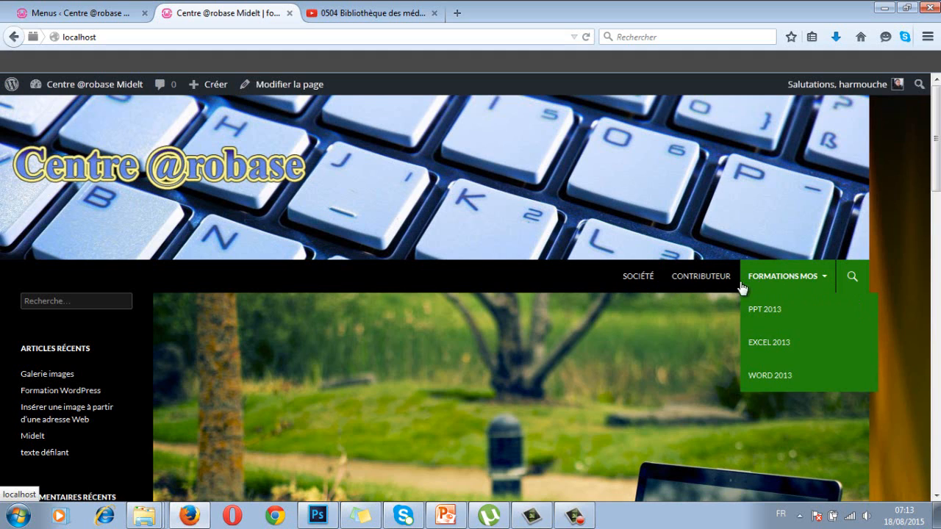
mouse_move(794, 286)
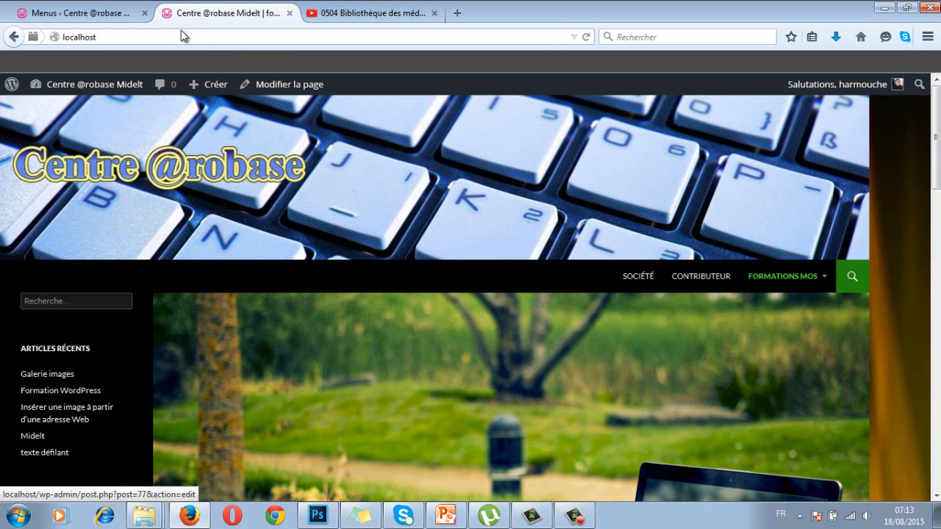
click(97, 15)
Step: Review Menu 1's settings and the menus assigned to the theme locations, and return to menu editing
scroll(525, 395, down, 3)
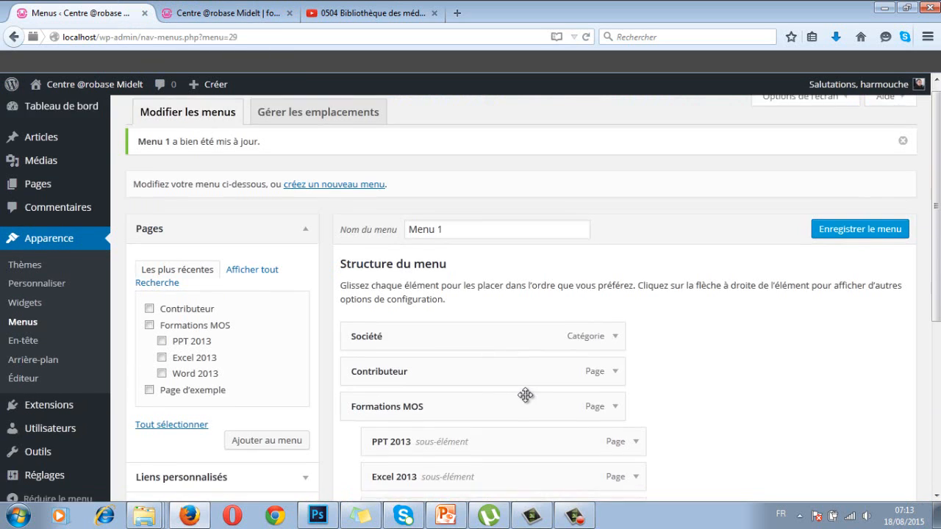
scroll(530, 403, down, 2)
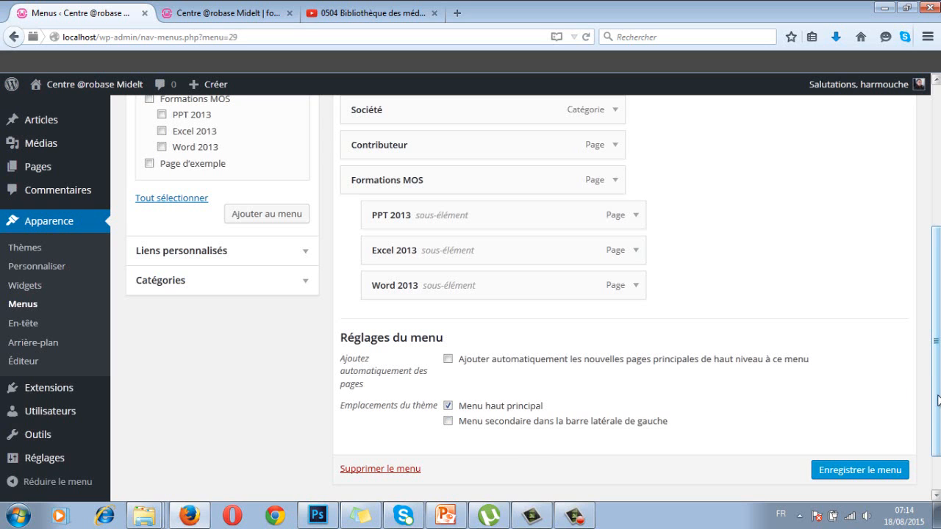
drag(937, 400, 939, 249)
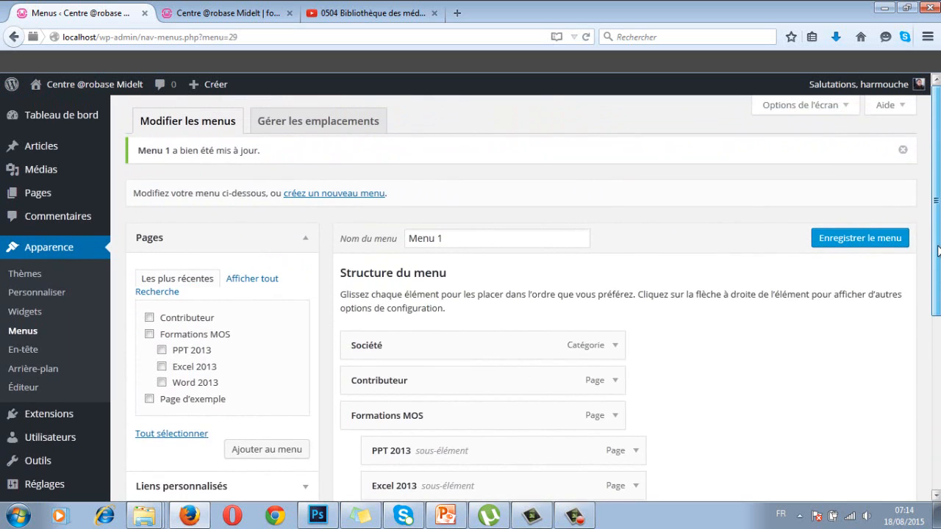
click(318, 127)
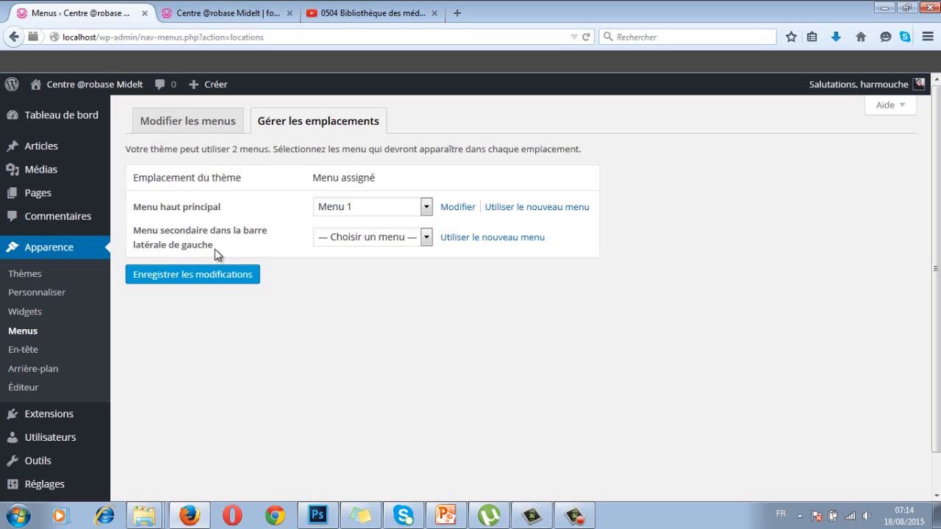
click(424, 209)
click(269, 204)
click(227, 122)
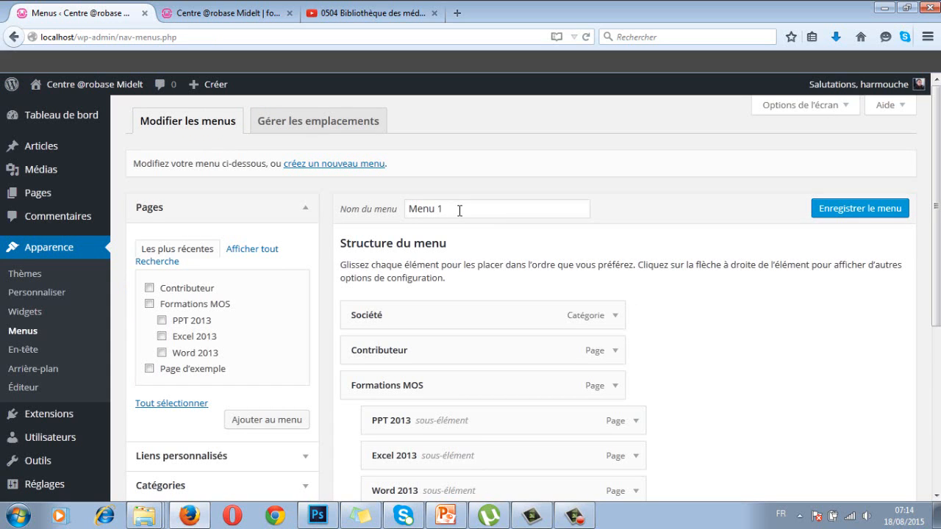
Step: Create a new menu named "Menu 2"
click(371, 166)
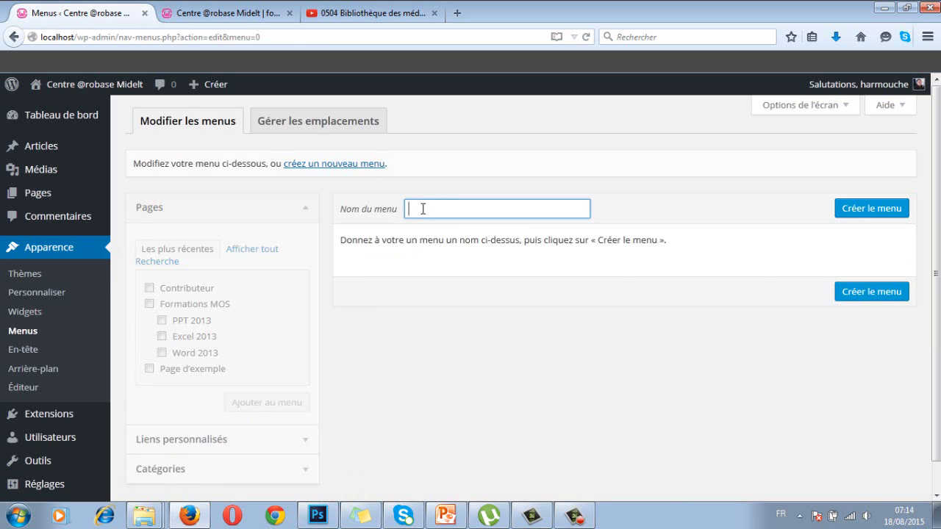
text(Menu)
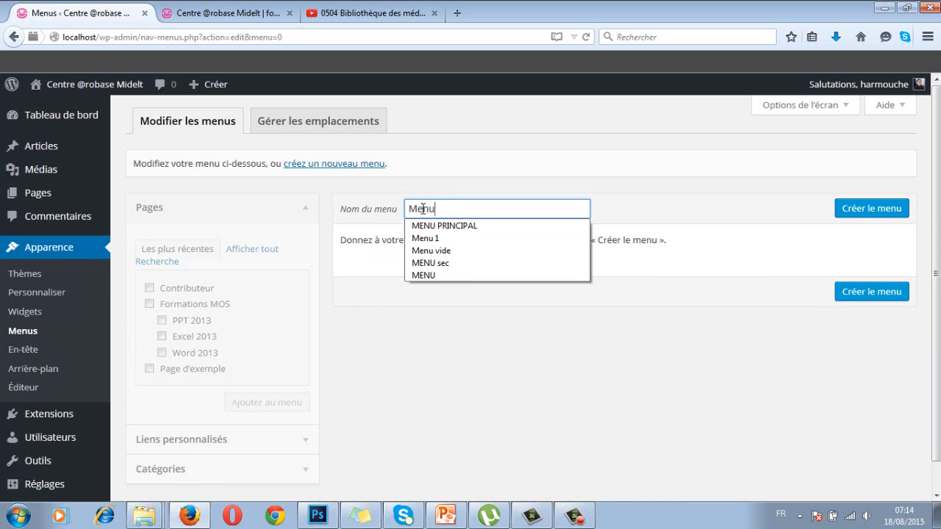
text( 2)
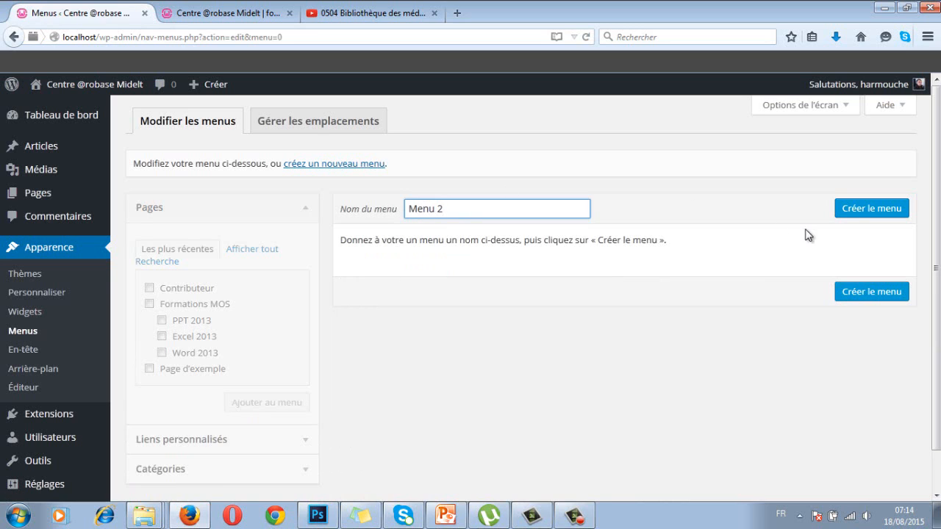
click(780, 213)
click(860, 209)
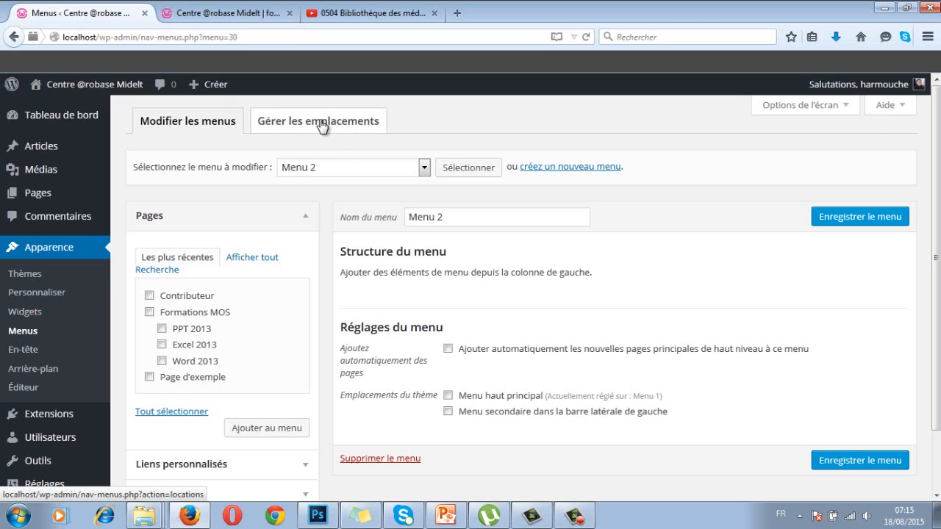
Step: Assign Menu 2 to "Menu haut principal" and Menu 1 to "Menu secondaire dans la barre latérale de gauche", and save the location changes
click(258, 15)
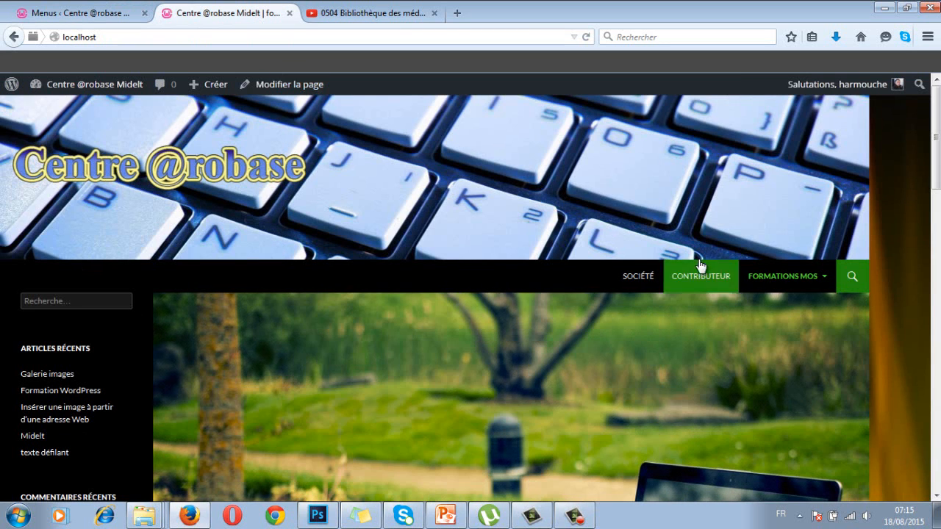
click(99, 14)
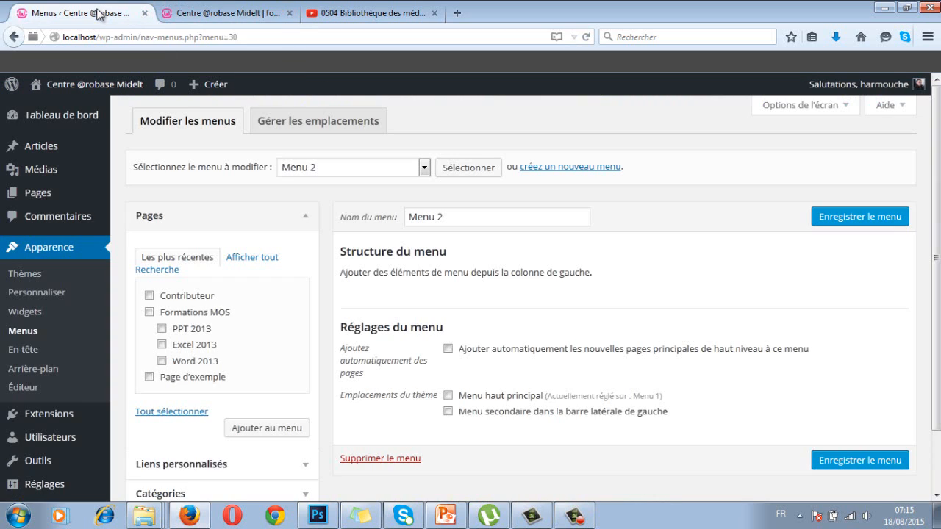
click(311, 122)
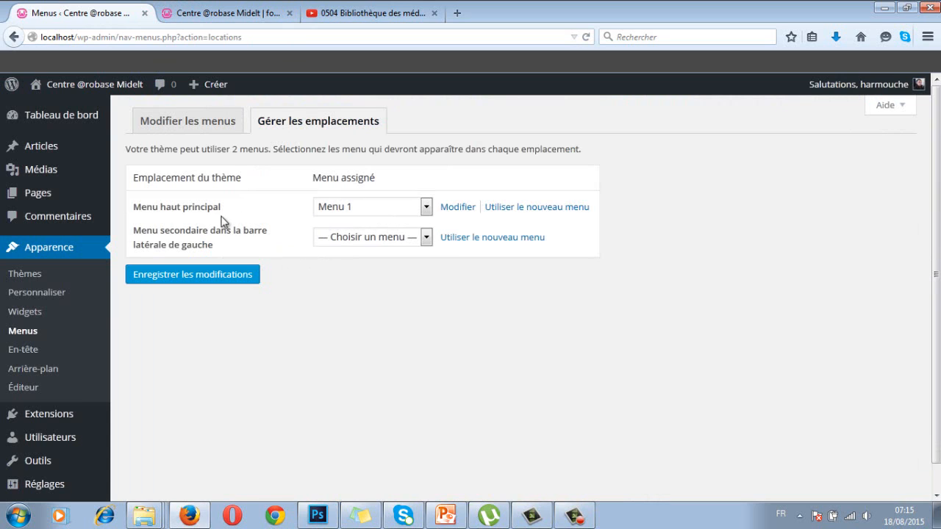
click(373, 206)
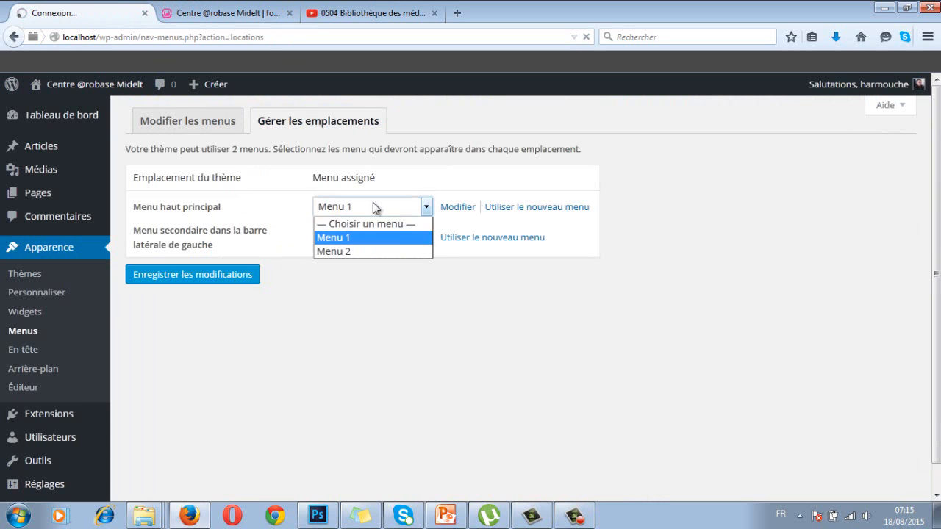
click(357, 251)
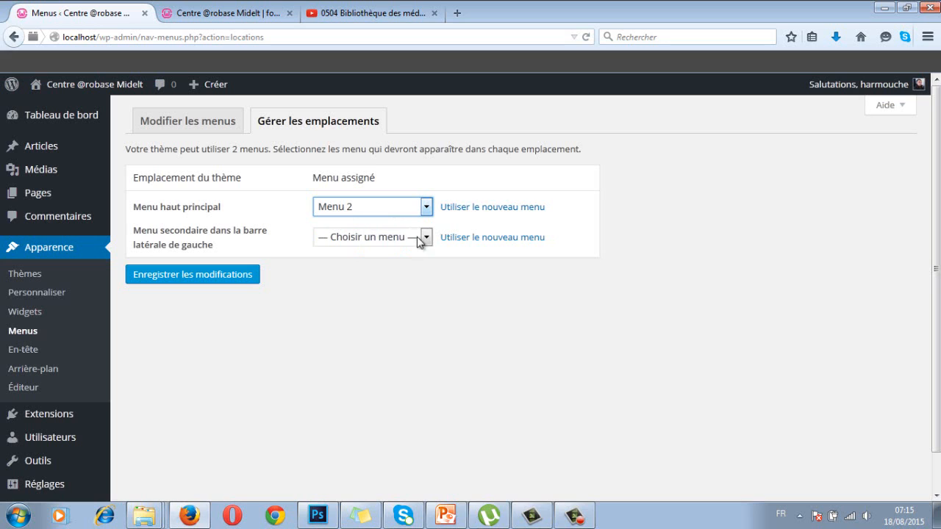
click(360, 237)
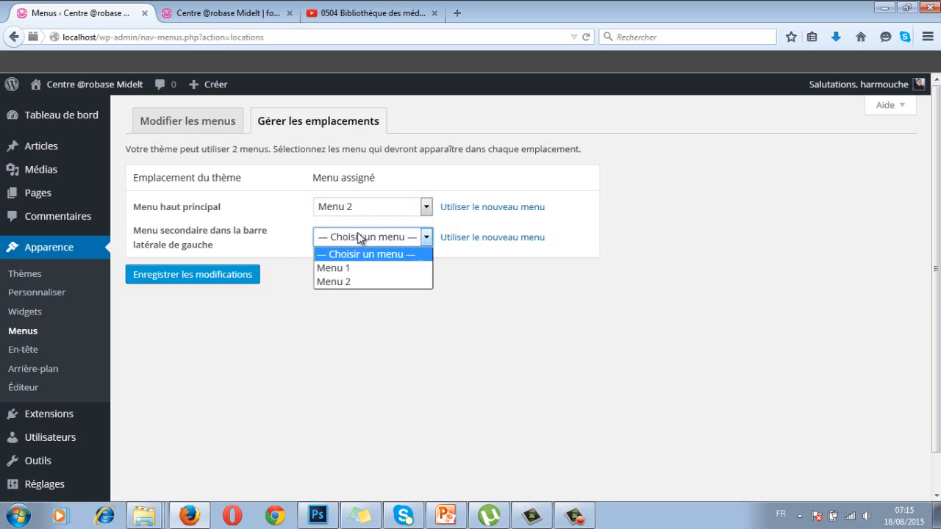
click(343, 269)
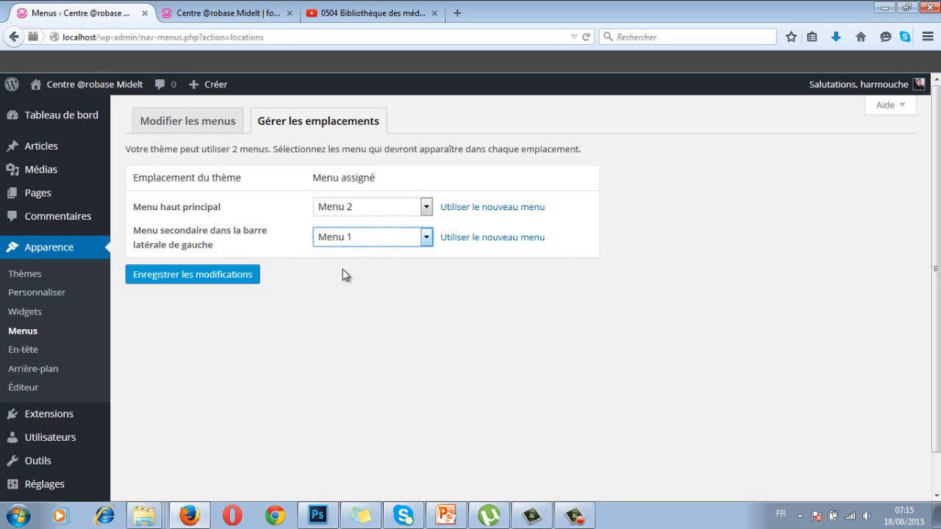
click(220, 276)
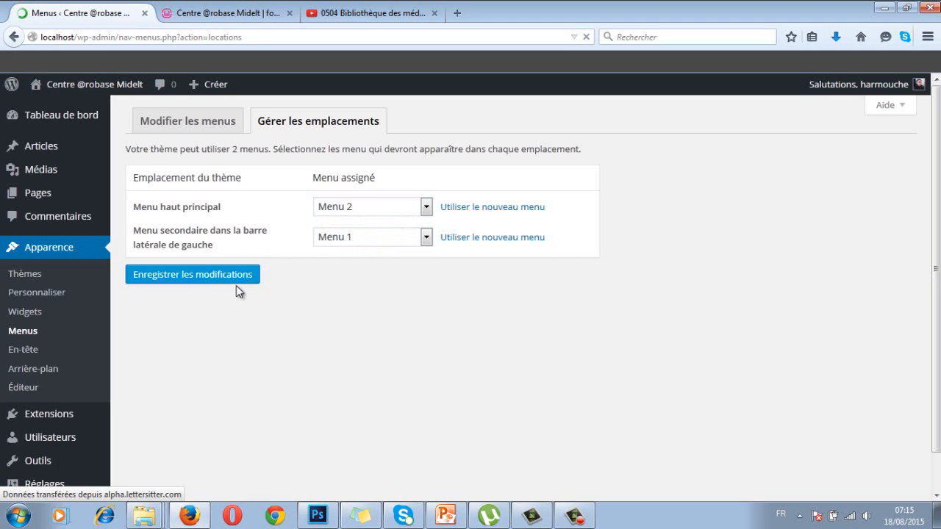
Step: Reload the live site to check the swapped top and sidebar menus, and return to the menu locations
click(230, 17)
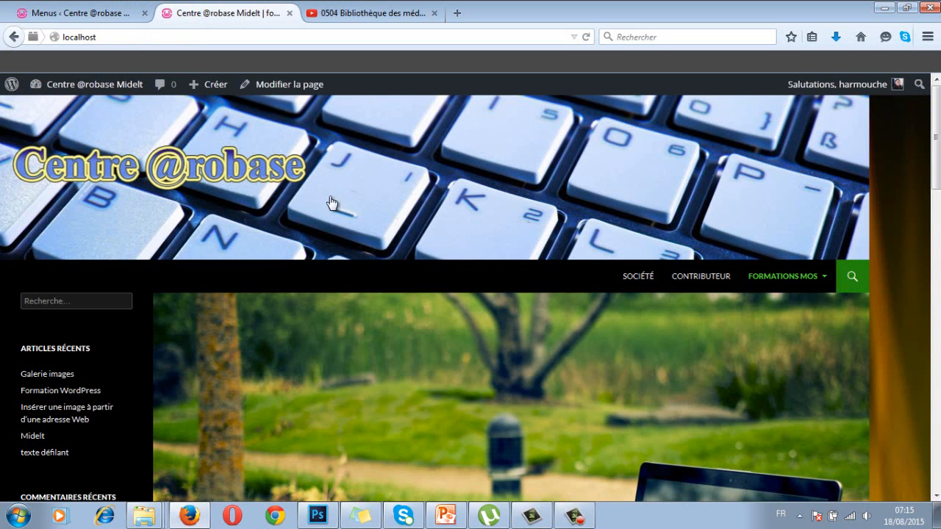
mouse_move(801, 293)
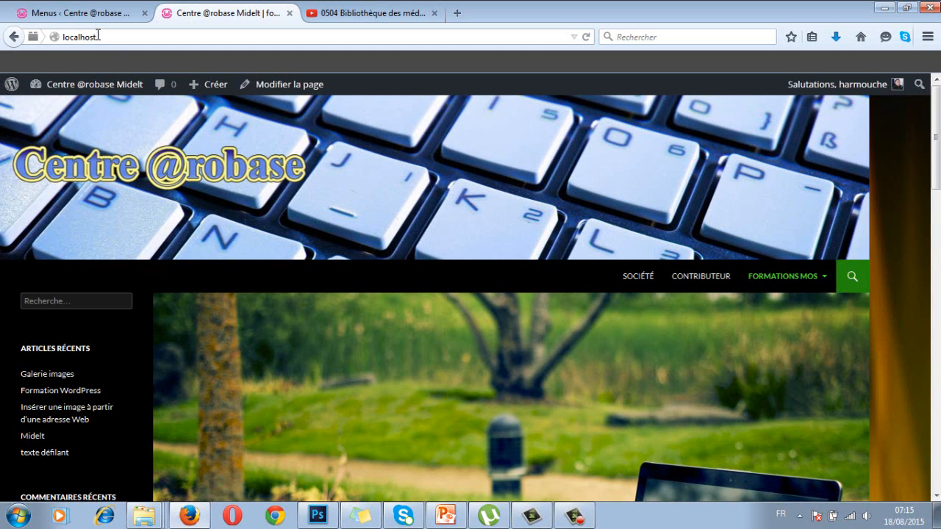
key(Return)
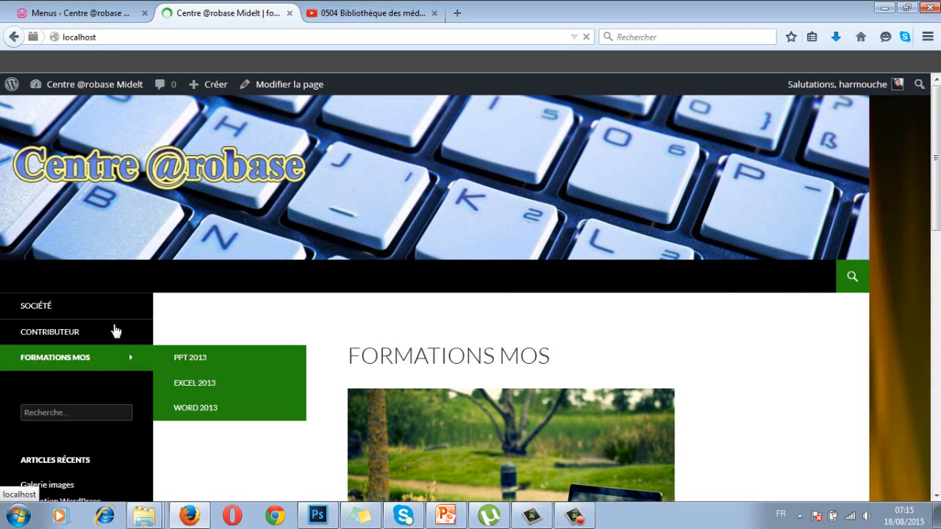
click(90, 14)
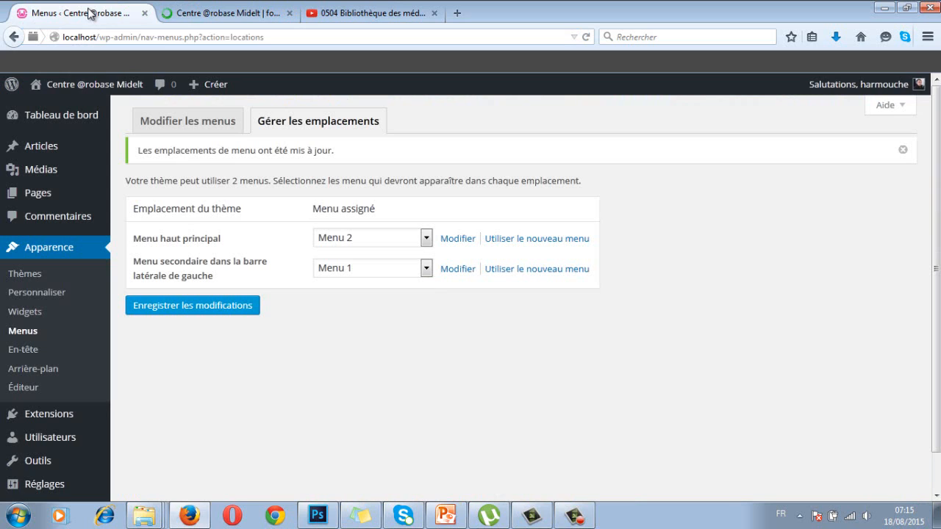
Step: Open the menu assigned to "Menu haut principal" for editing and review its structure and settings
click(461, 240)
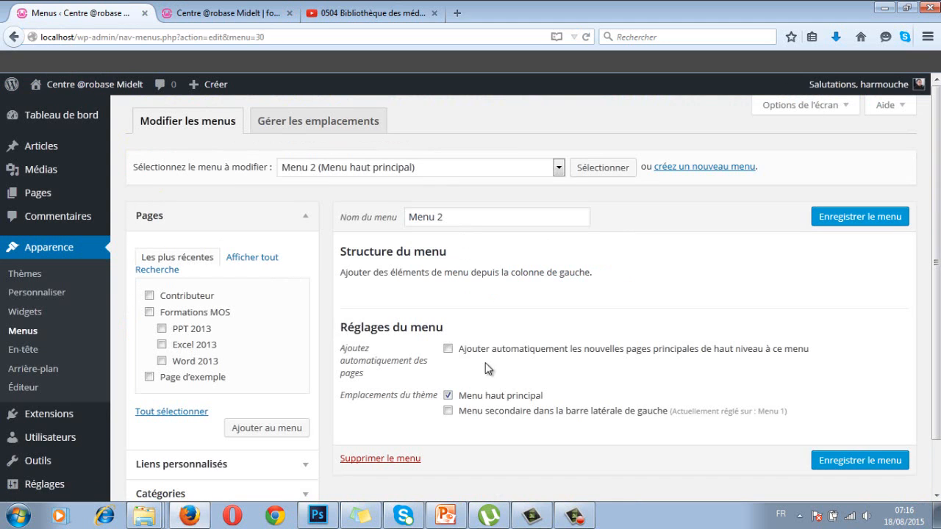
scroll(476, 335, down, 2)
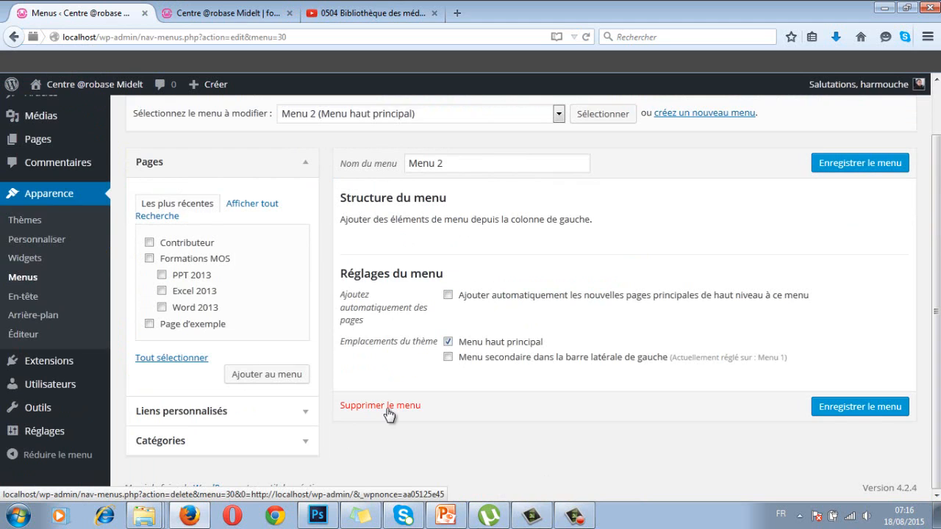
click(385, 407)
scroll(938, 271, up, 2)
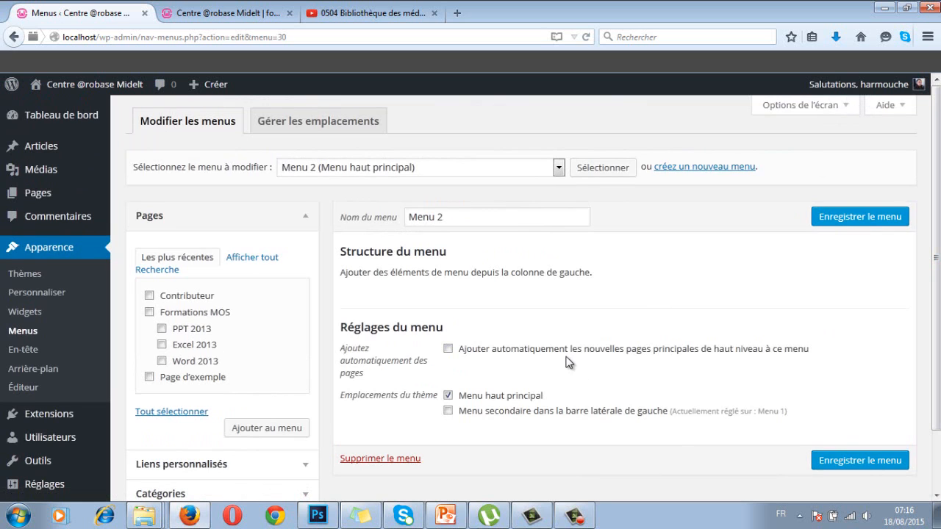
Step: Enable the Articles box in the menu editor's screen options
click(808, 110)
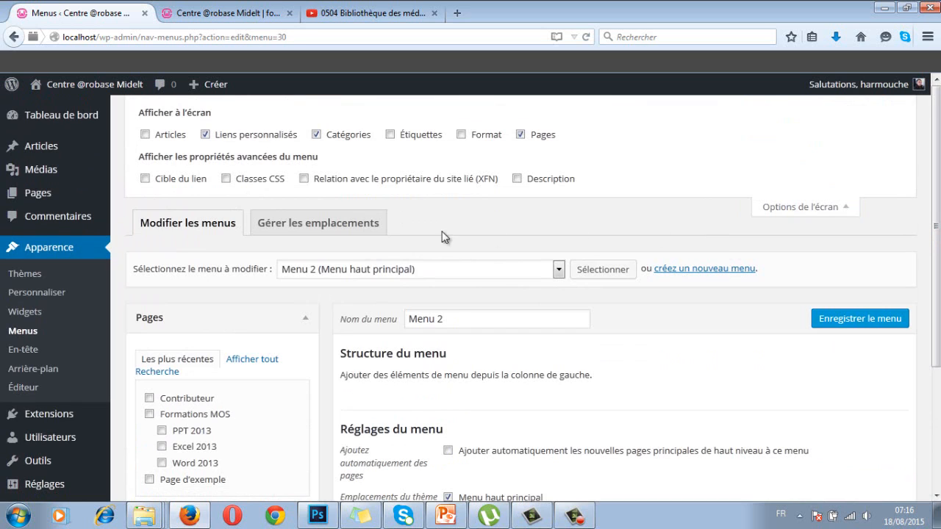
click(145, 135)
click(854, 212)
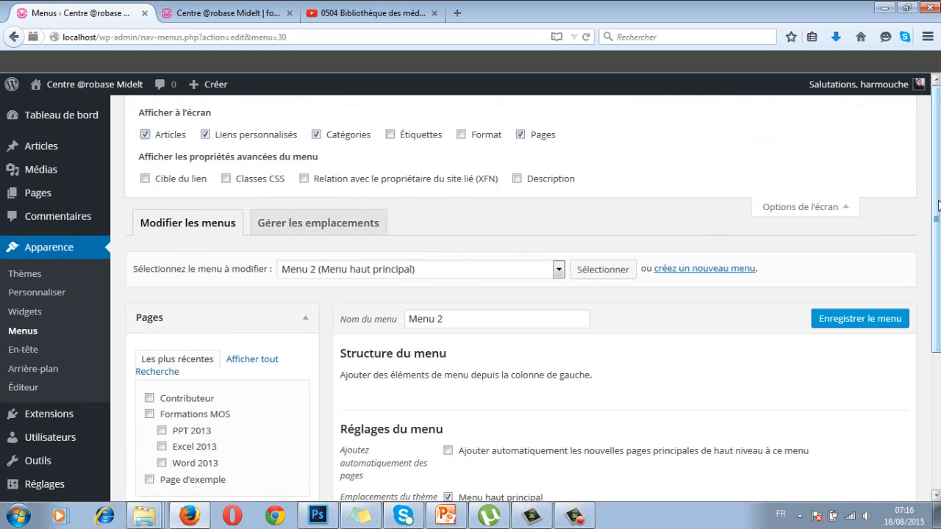
Step: Expand the Articles box to browse the recent articles available for Menu 2, and close the screen options
scroll(928, 214, down, 3)
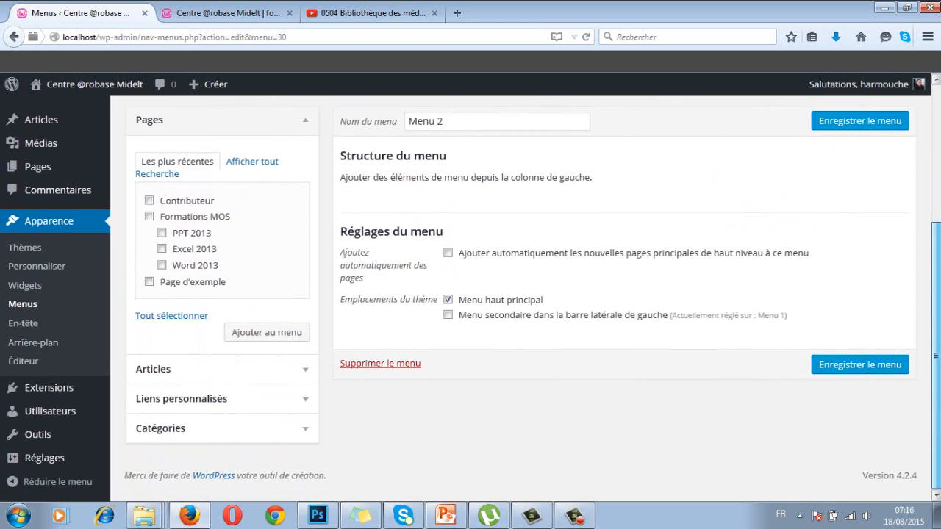
click(256, 369)
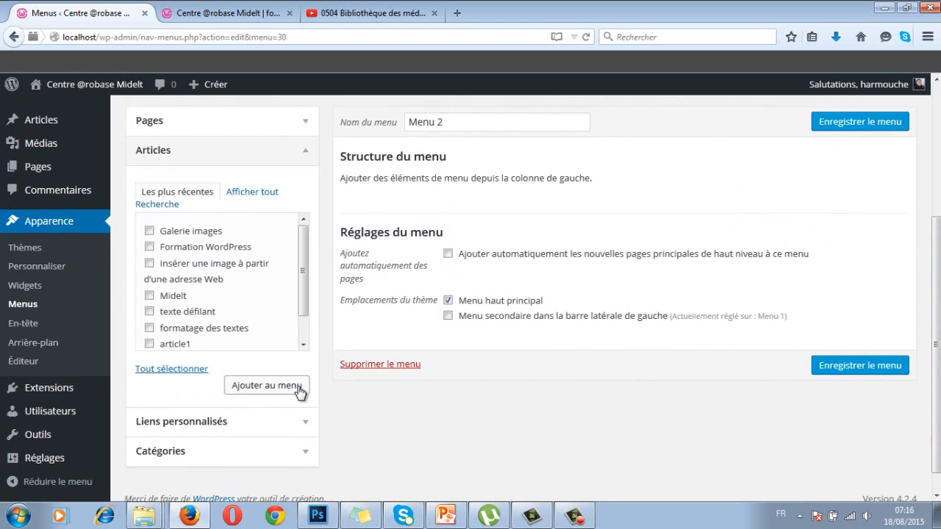
drag(306, 243, 304, 257)
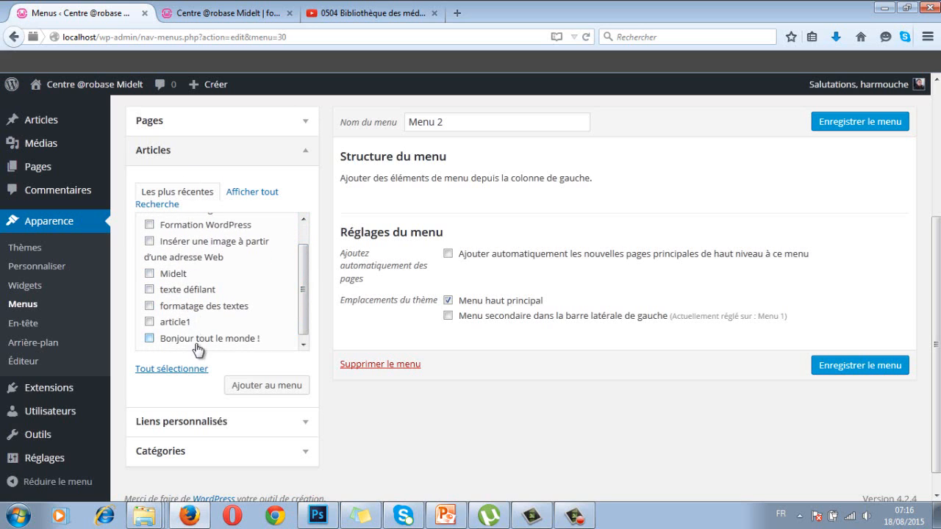
scroll(692, 81, up, 3)
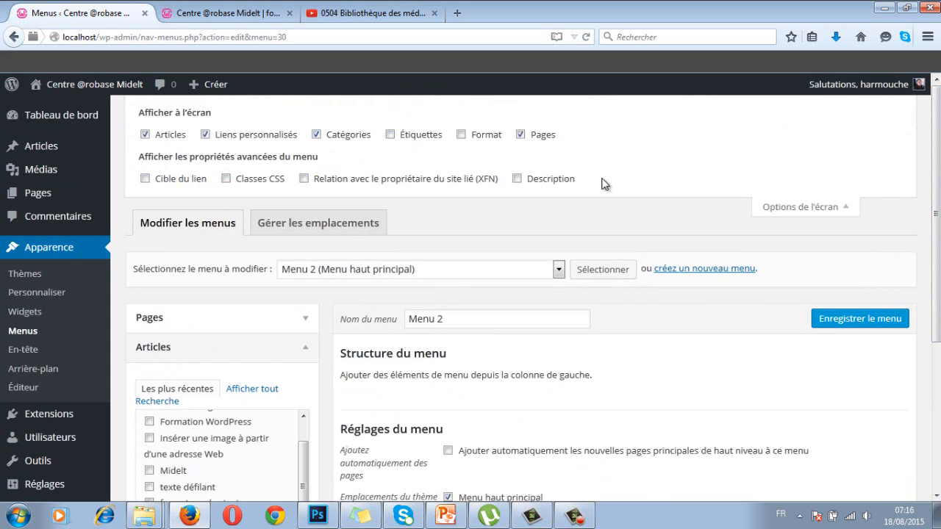
click(792, 211)
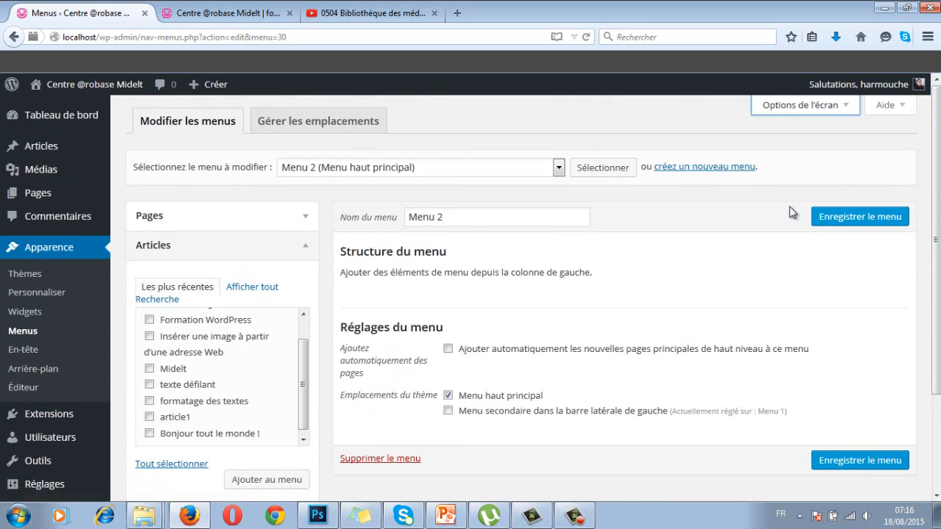
drag(937, 188, 939, 226)
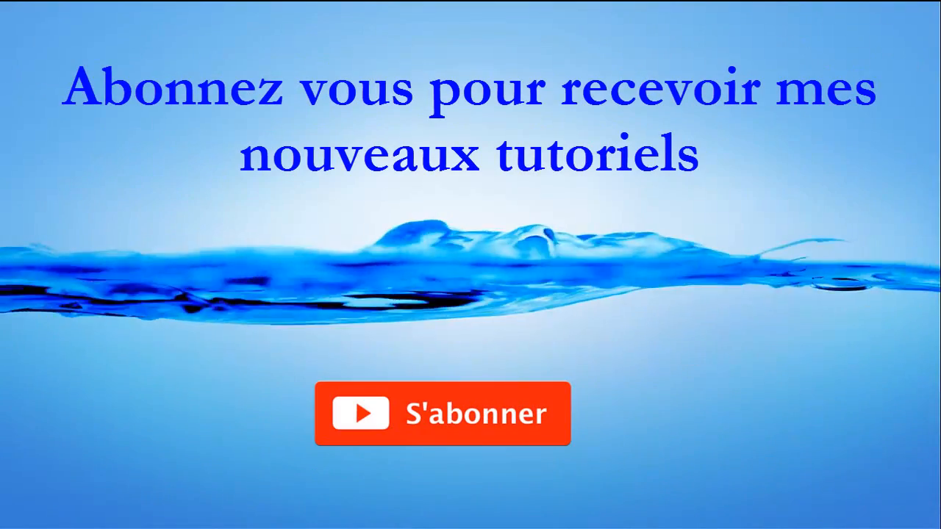